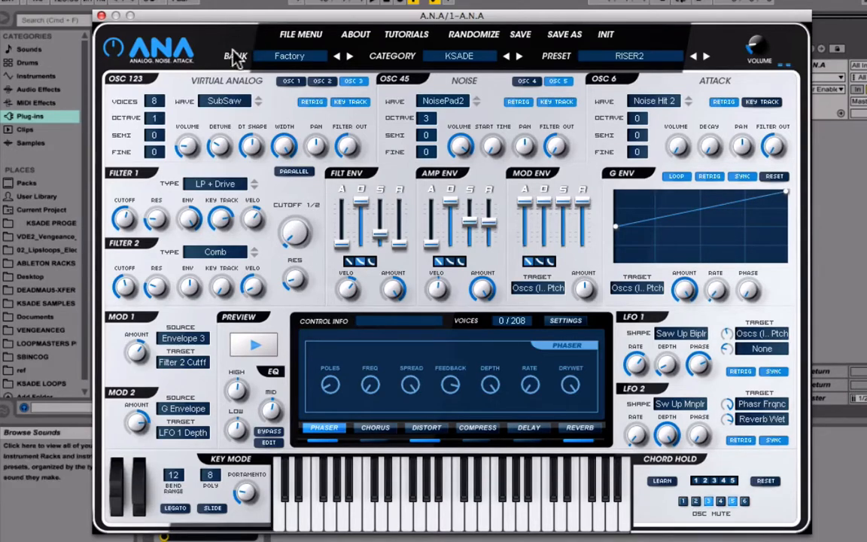
# - Display oscillator 1 in the virtual analog section and browse its list of available waveforms without changing the selection
pyautogui.click(204, 76)
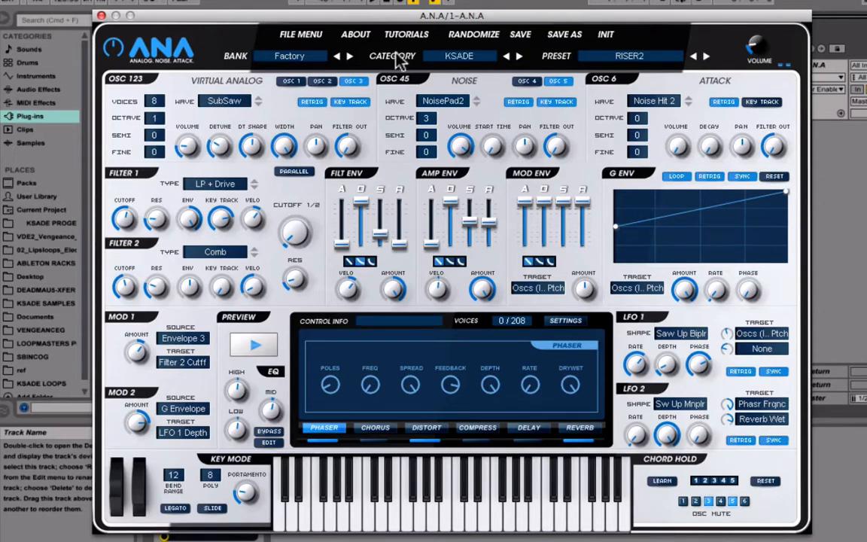
pyautogui.click(292, 82)
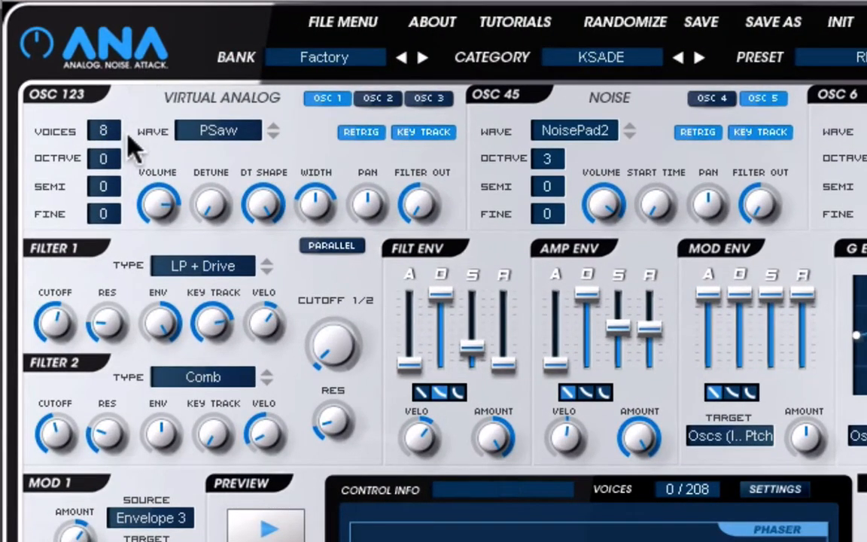
pyautogui.click(207, 139)
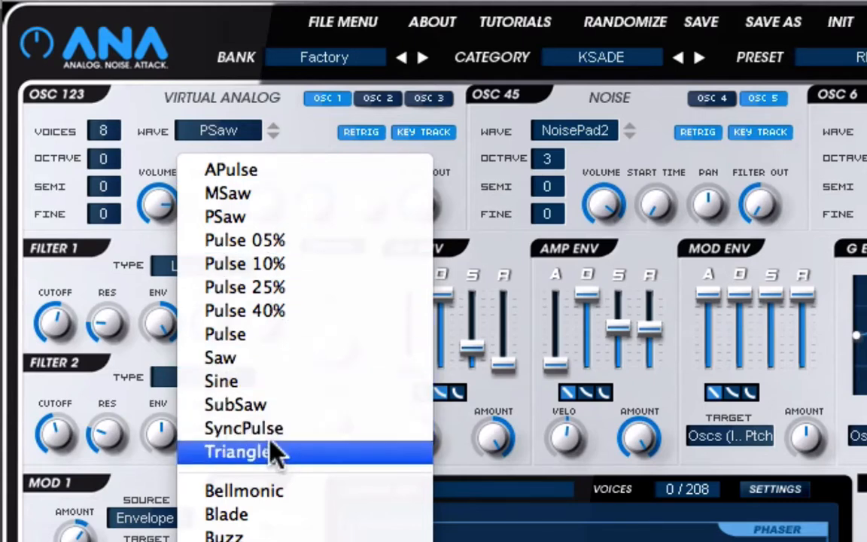
pyautogui.scroll(-10, 290, 445)
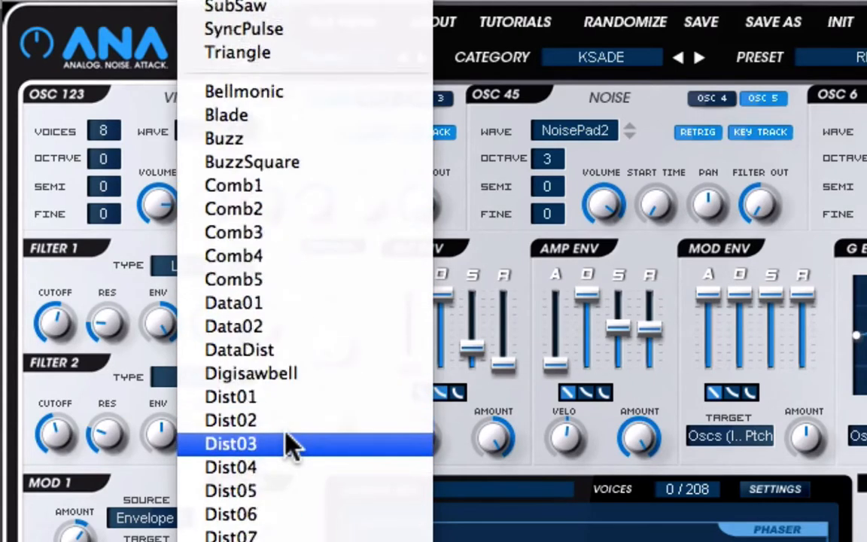
pyautogui.scroll(2, 291, 445)
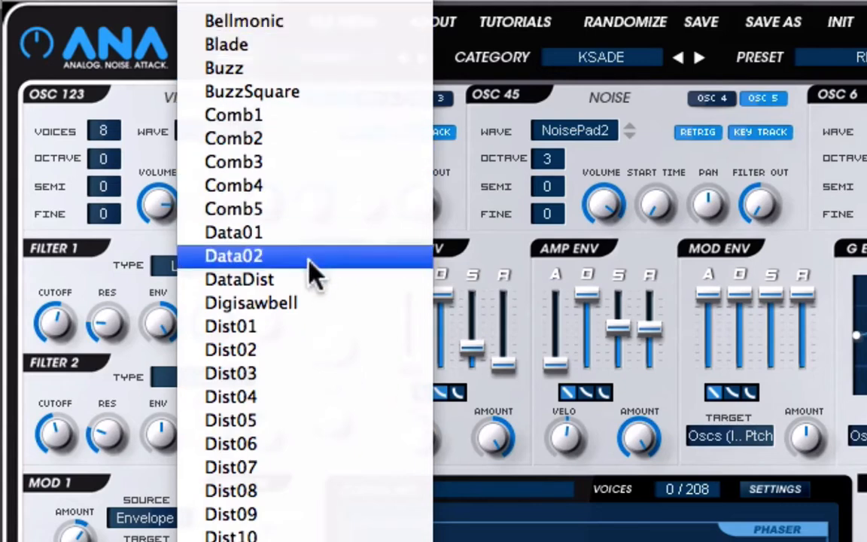
pyautogui.scroll(-10, 305, 270)
pyautogui.scroll(1, 305, 271)
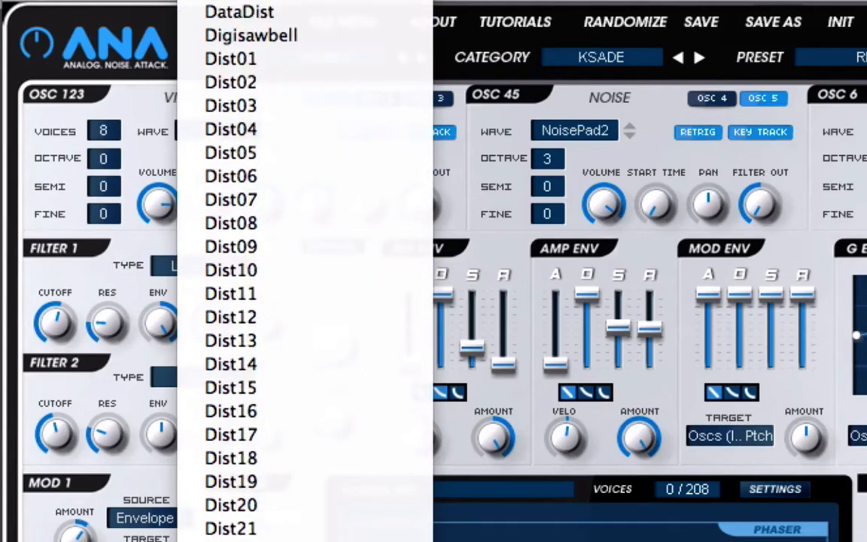
pyautogui.click(119, 127)
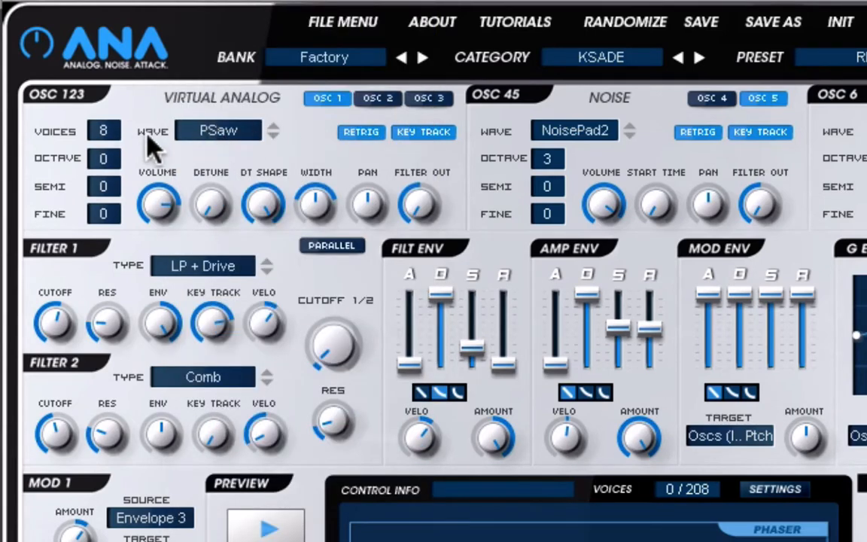
# - Check oscillator 1's volume, detune, DT shape, width, pan and filter output settings
pyautogui.moveTo(162, 198)
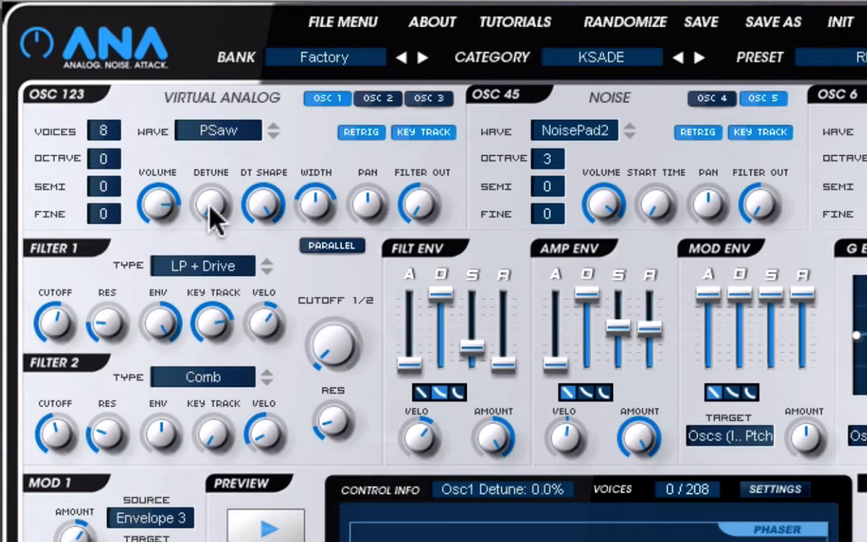
pyautogui.moveTo(273, 211)
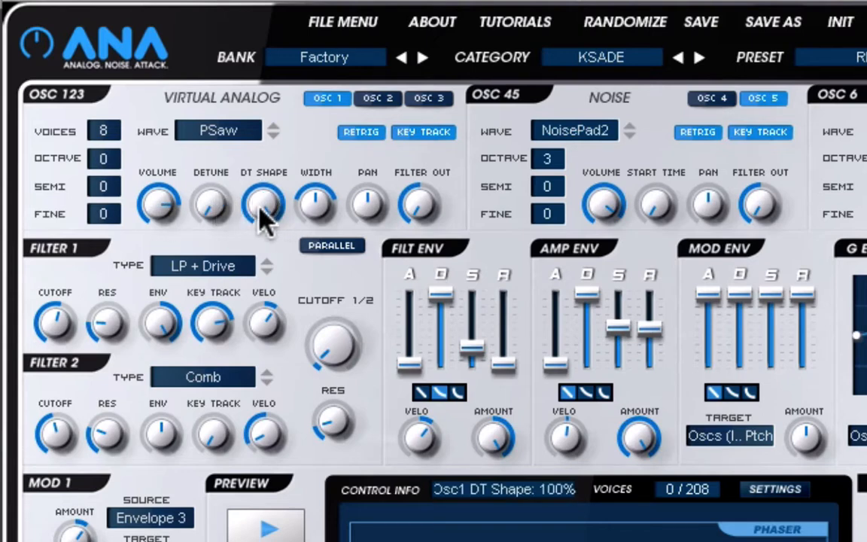
pyautogui.moveTo(323, 197)
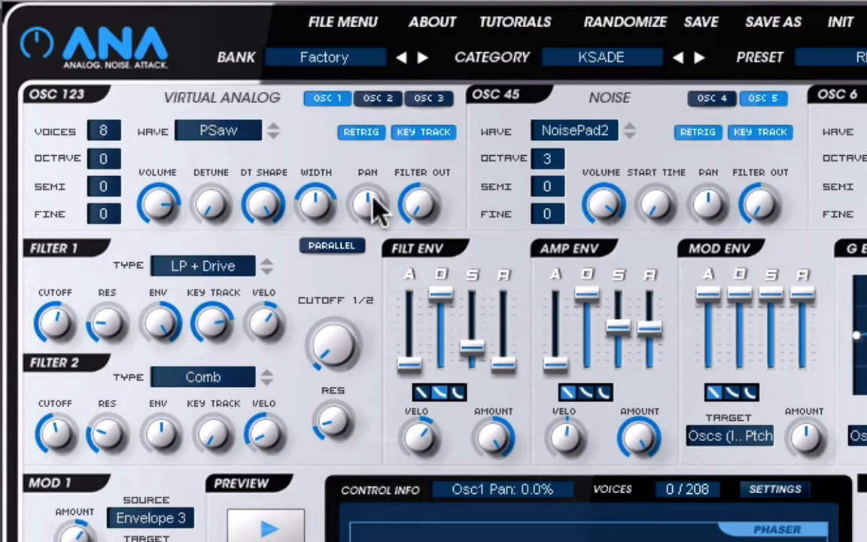
pyautogui.moveTo(417, 207)
pyautogui.moveTo(365, 205)
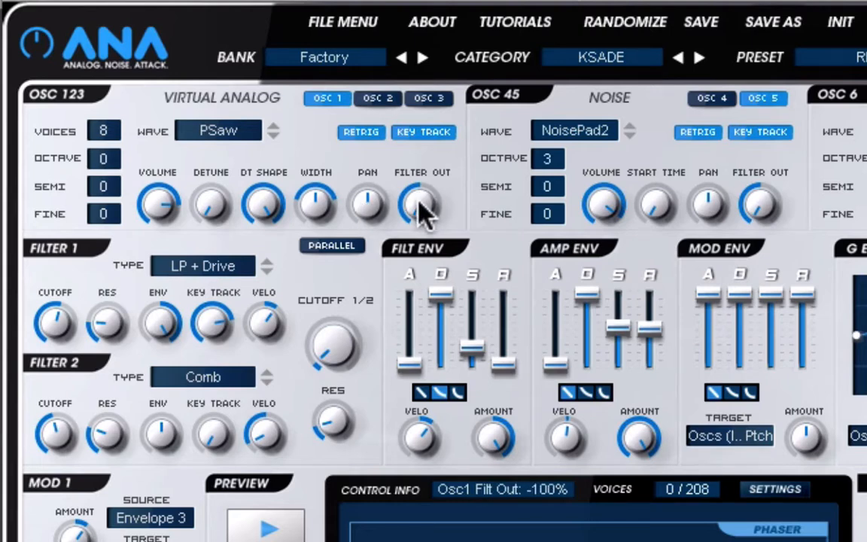
pyautogui.moveTo(360, 135)
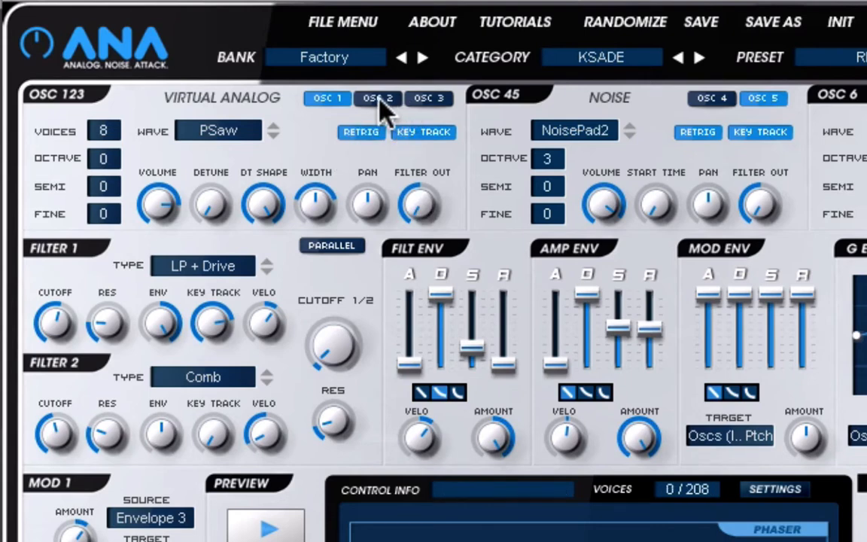
# - Display oscillator 2 and browse its waveform list, keeping the current wave
pyautogui.click(379, 99)
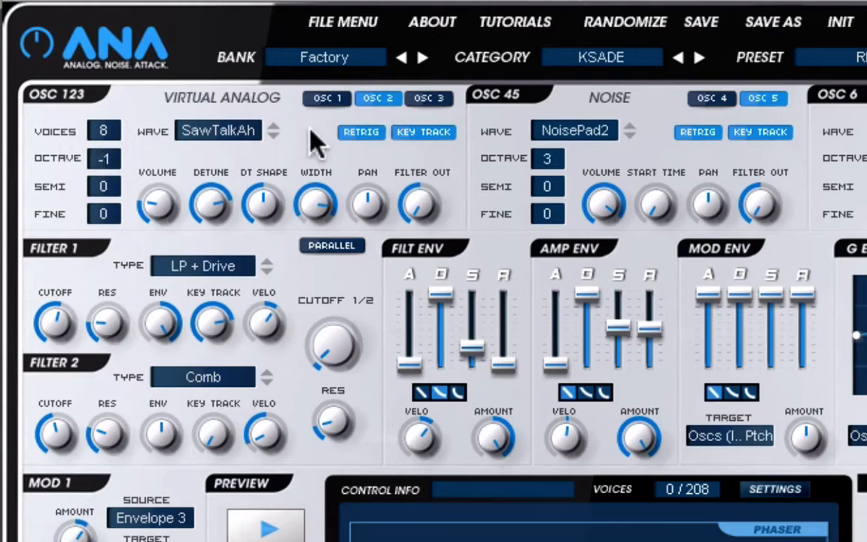
pyautogui.click(228, 138)
pyautogui.scroll(-10, 277, 527)
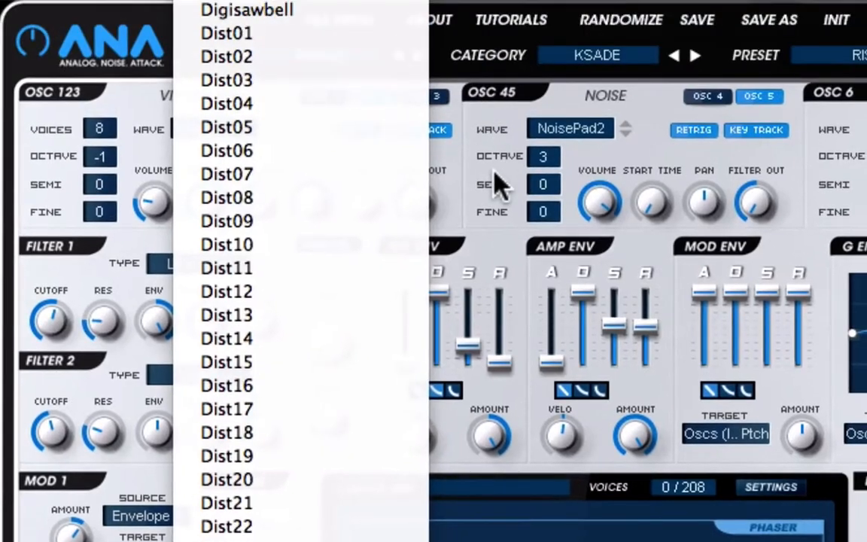
pyautogui.click(361, 376)
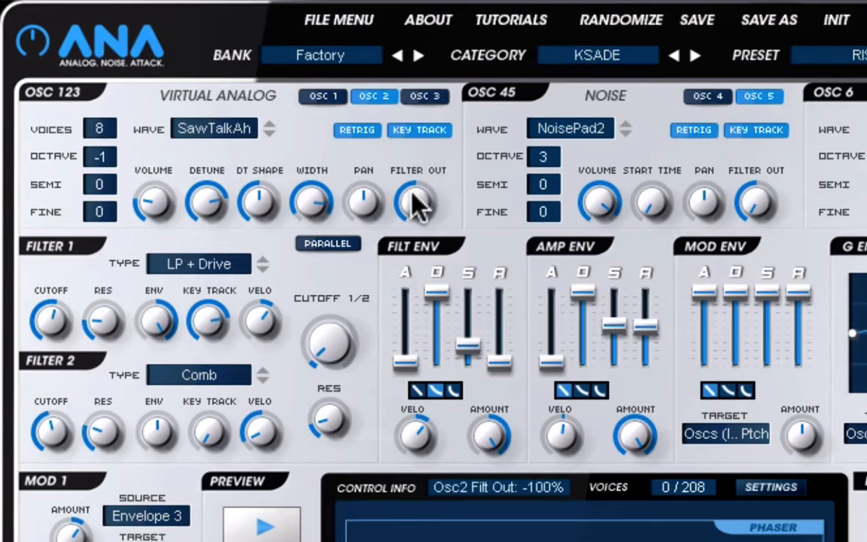
# - Display oscillator 3, look through its waveforms, check its volume, detune and filter output, and compare it with oscillator 2
pyautogui.click(429, 98)
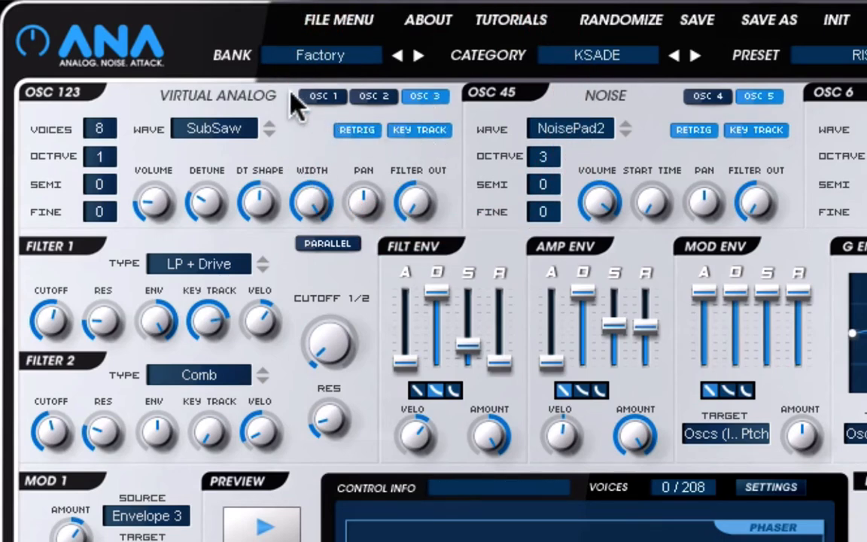
pyautogui.click(218, 127)
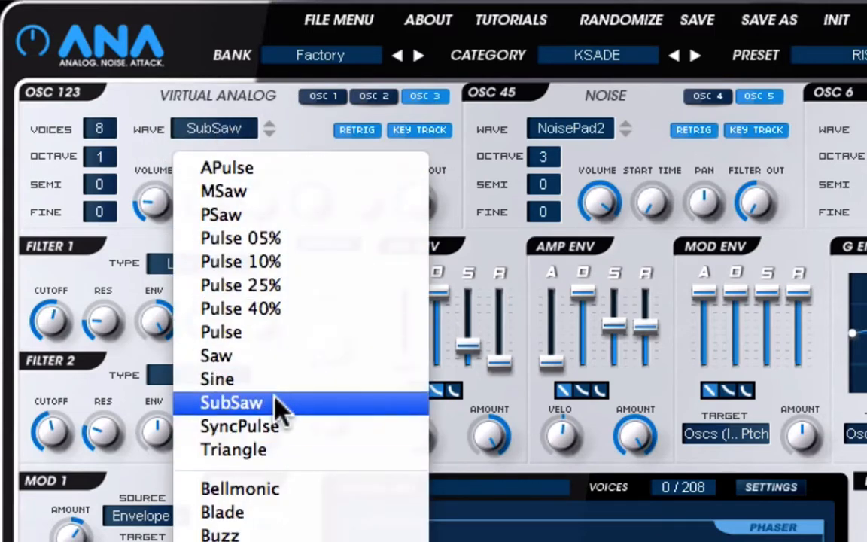
pyautogui.click(296, 119)
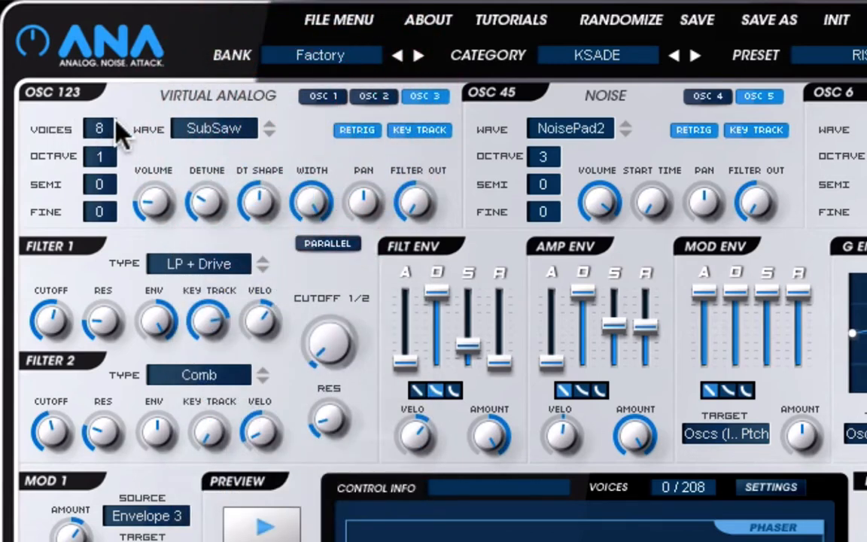
pyautogui.click(104, 158)
pyautogui.moveTo(155, 197)
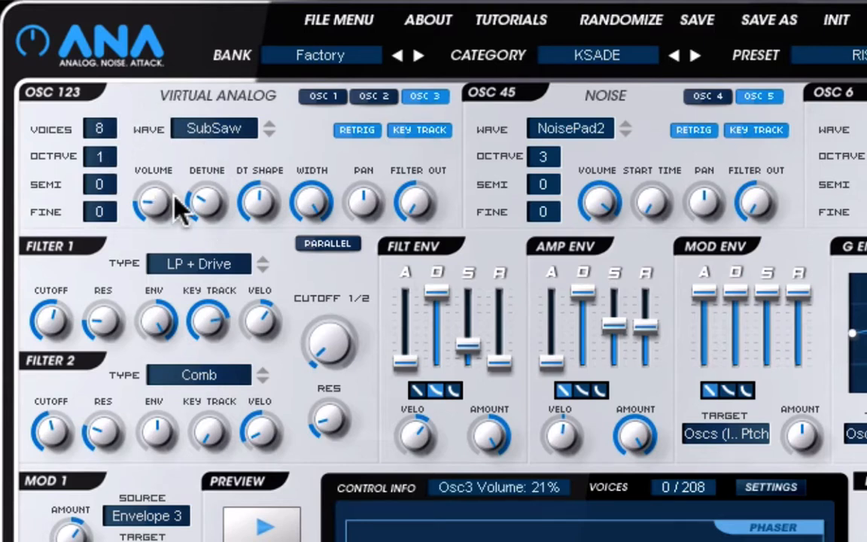
pyautogui.moveTo(220, 214)
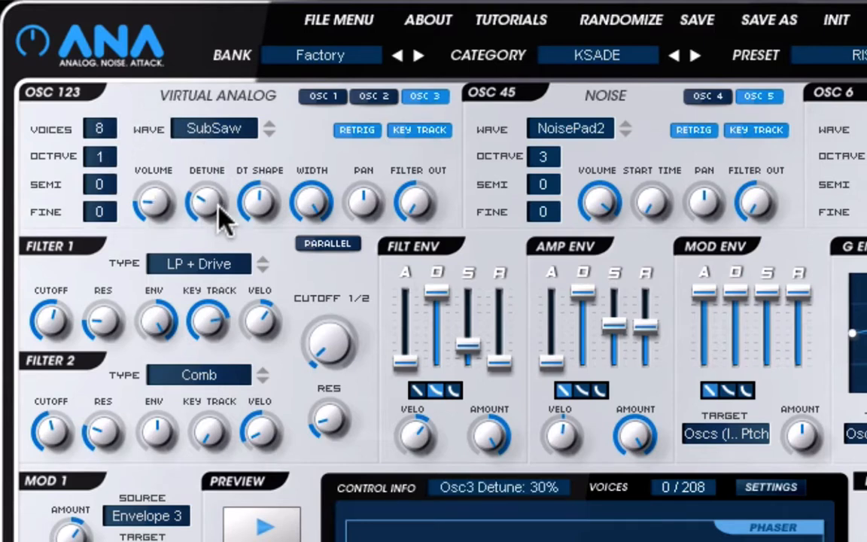
pyautogui.moveTo(252, 218)
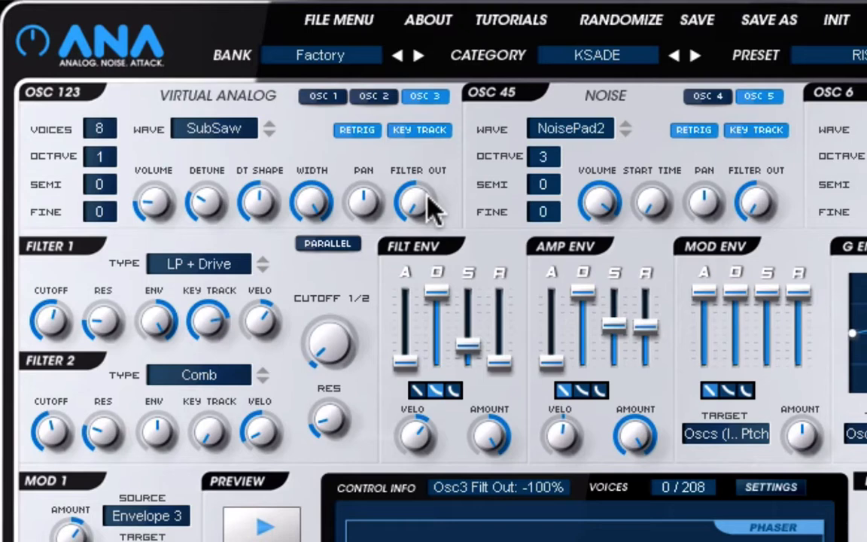
pyautogui.click(374, 97)
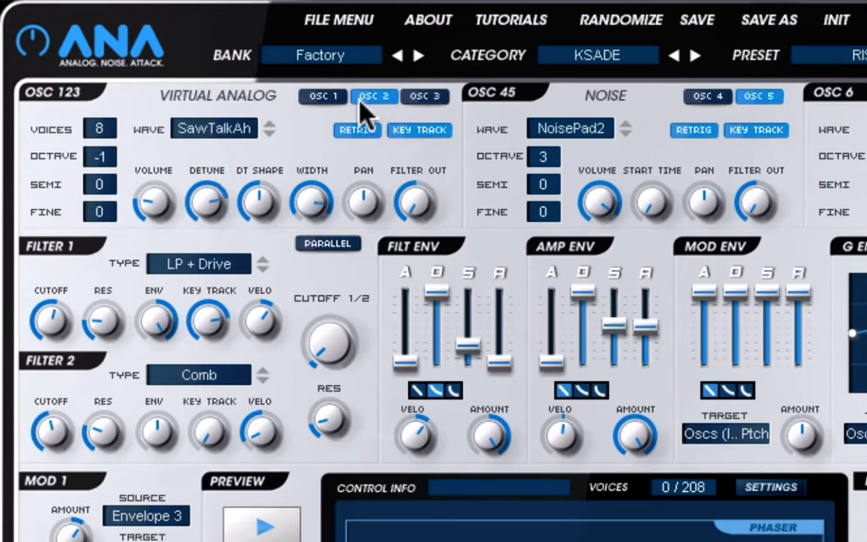
pyautogui.click(415, 98)
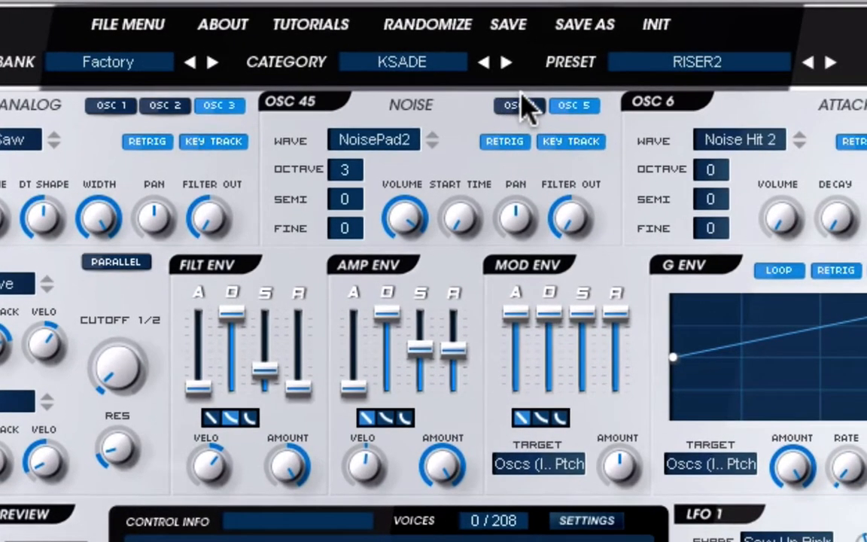
# - Display noise oscillator 4, compare it with oscillator 5, and browse oscillator 4's list of noise waves
pyautogui.click(712, 95)
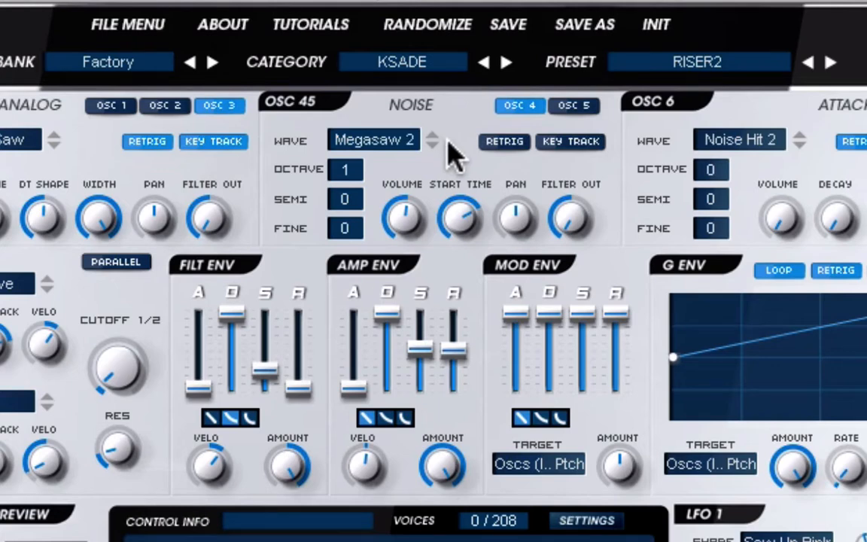
pyautogui.click(583, 106)
pyautogui.click(512, 109)
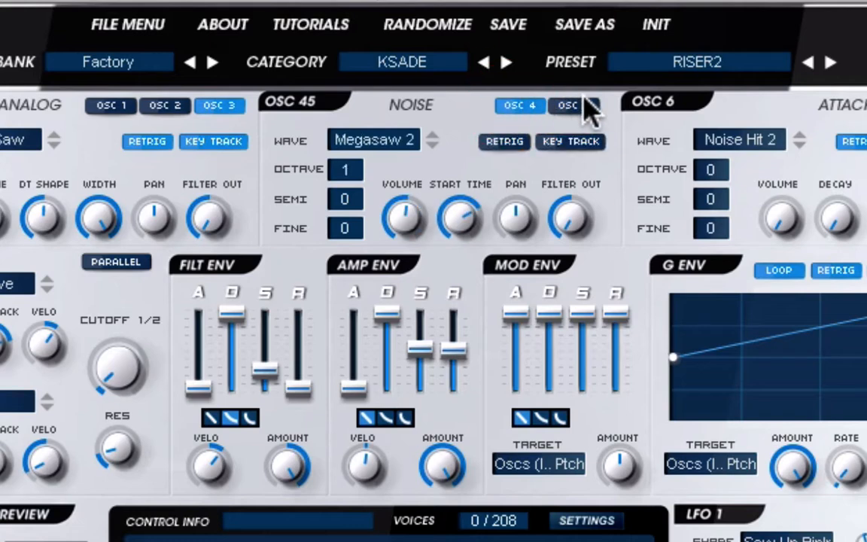
pyautogui.click(583, 106)
pyautogui.click(524, 109)
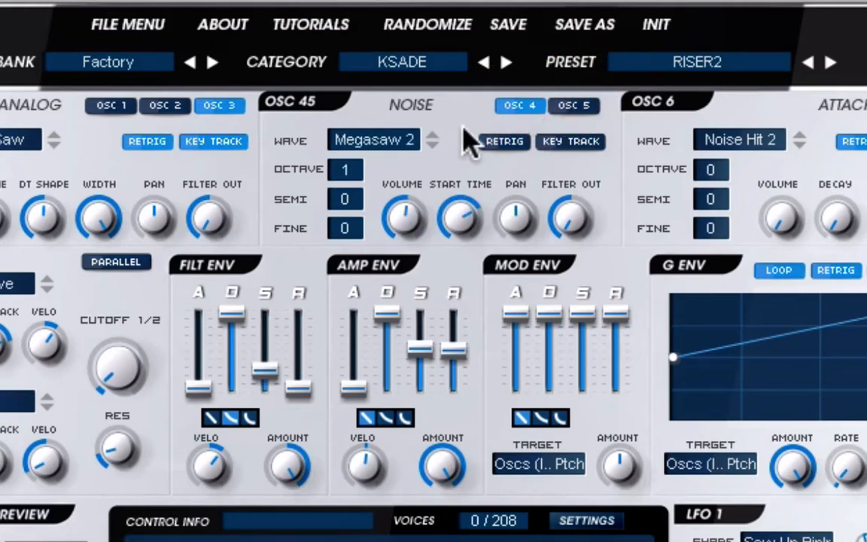
pyautogui.click(395, 146)
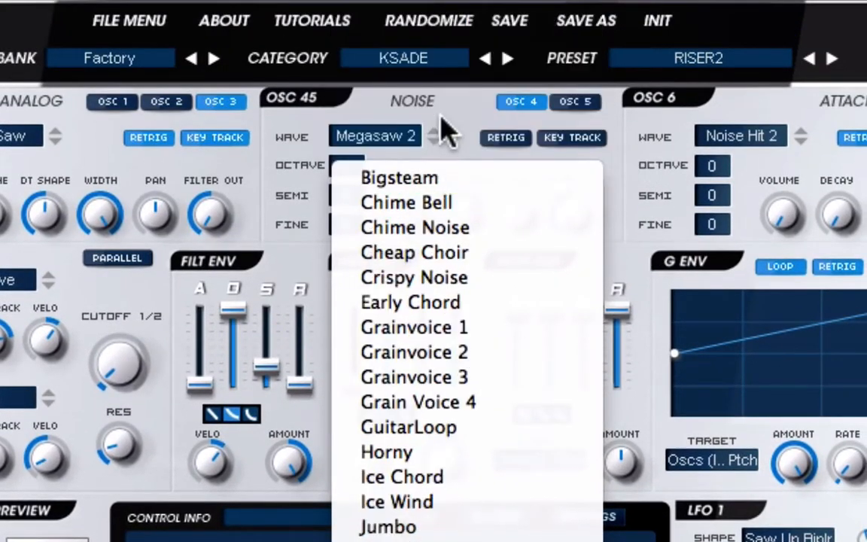
pyautogui.click(458, 115)
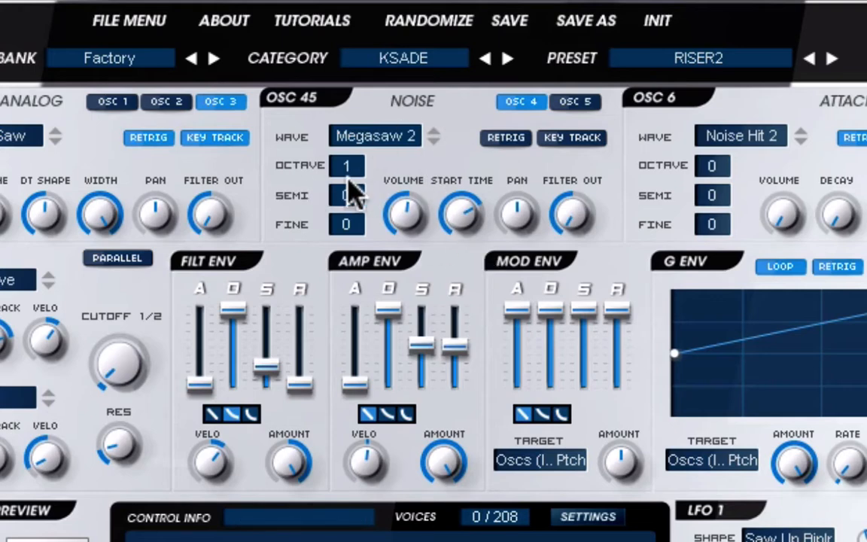
# - Display noise oscillator 5 and review its available noise waves and volume setting
pyautogui.click(576, 103)
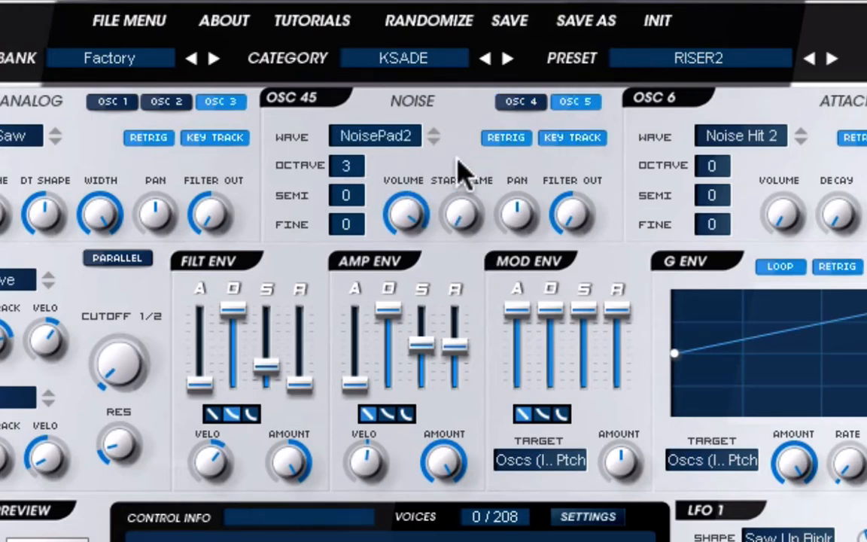
pyautogui.click(410, 141)
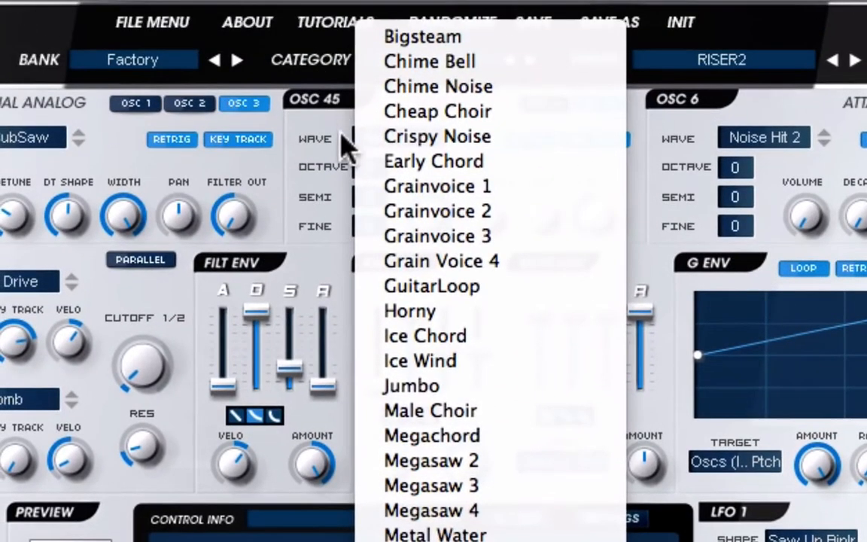
pyautogui.click(348, 146)
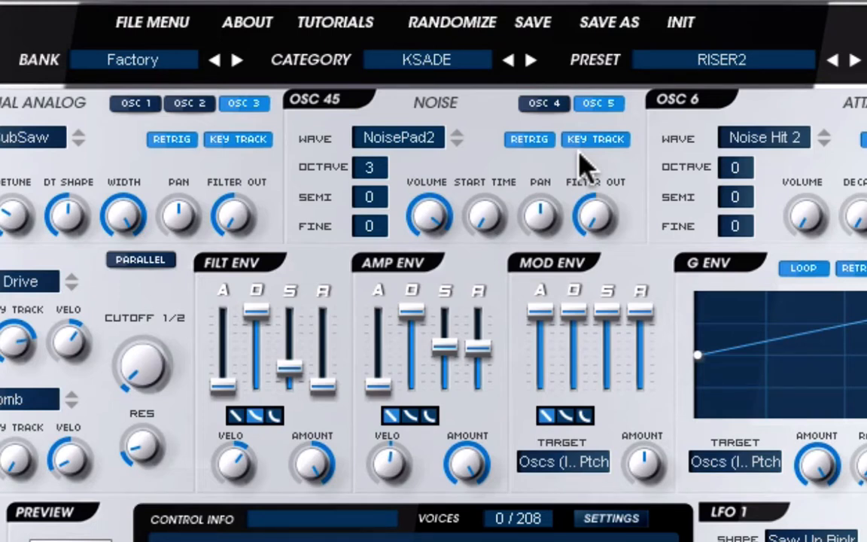
pyautogui.moveTo(436, 218)
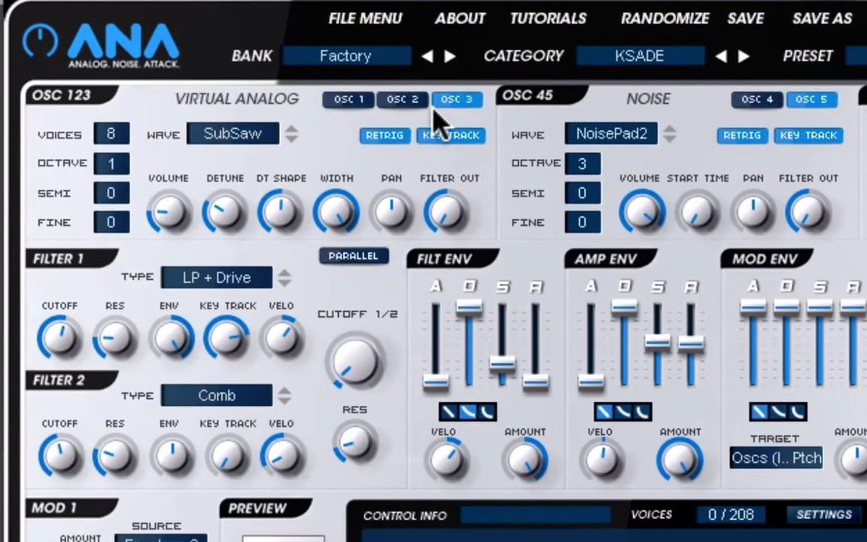
# - Revisit the settings of virtual analog oscillator 2 followed by oscillator 1
pyautogui.click(402, 100)
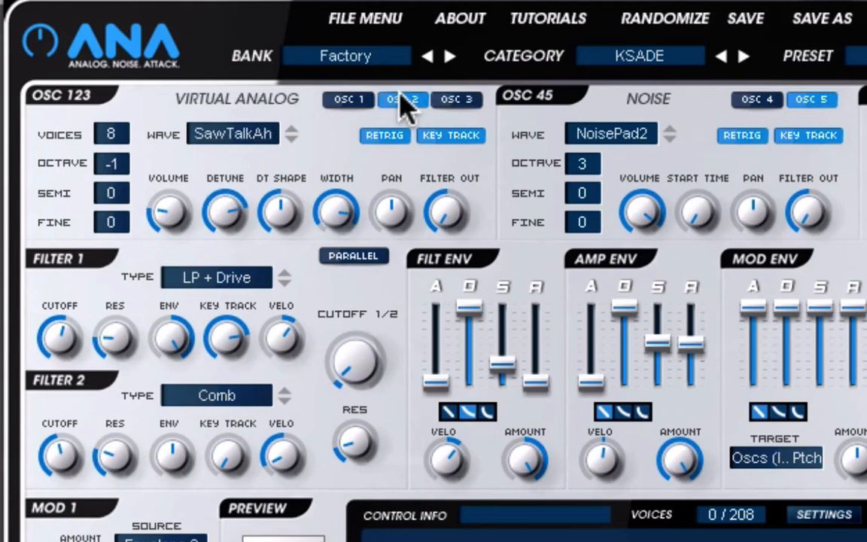
pyautogui.click(353, 100)
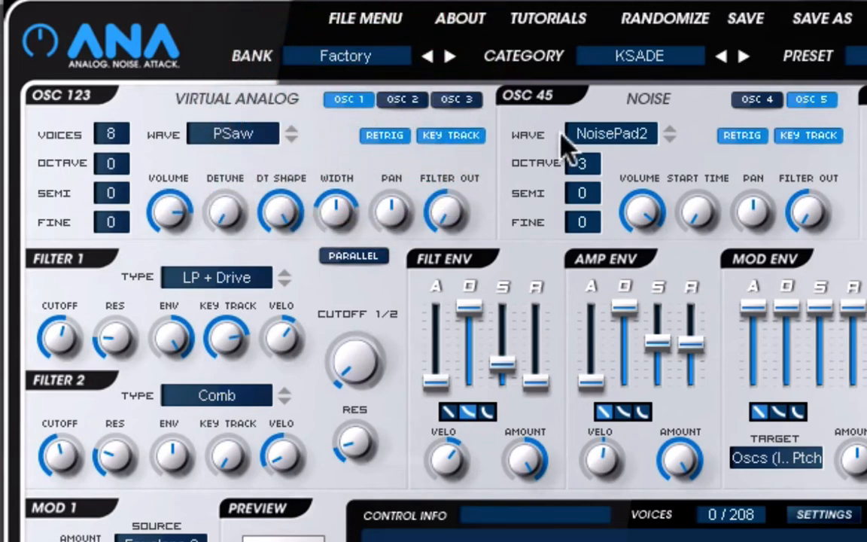
pyautogui.moveTo(760, 134)
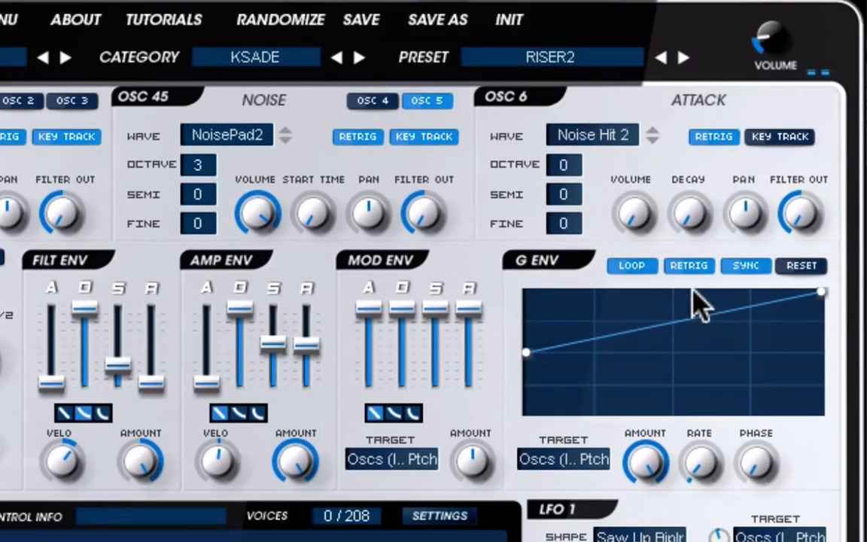
# - Look through the available waves of attack oscillator 6
pyautogui.click(597, 137)
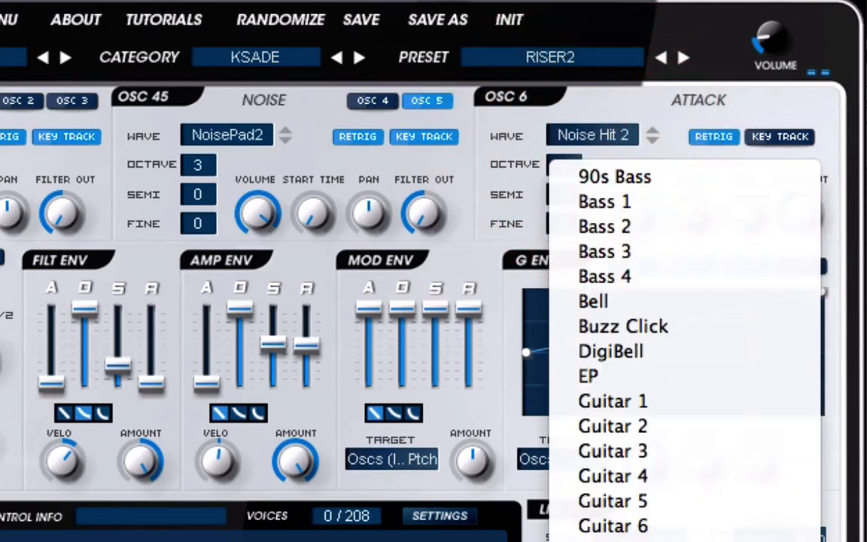
pyautogui.click(669, 109)
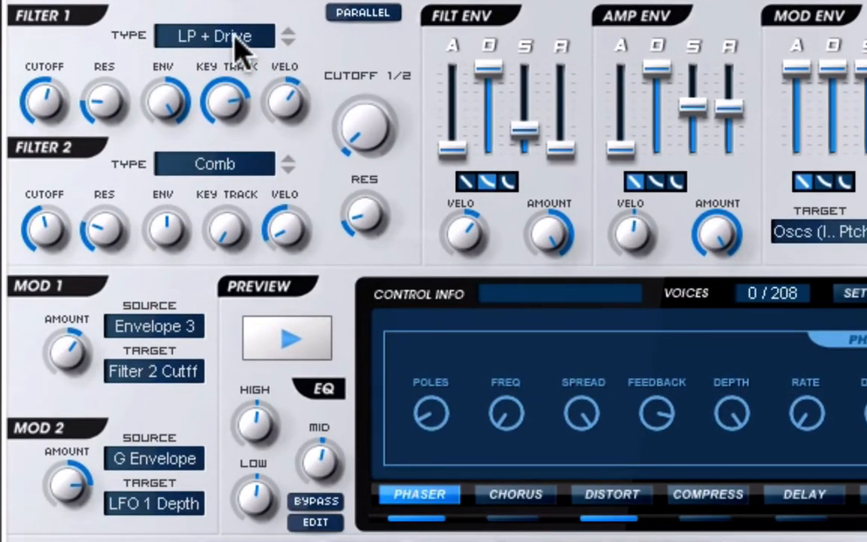
# - Browse filter 1's available types and check its cutoff, resonance, envelope, key track and velocity settings
pyautogui.click(236, 39)
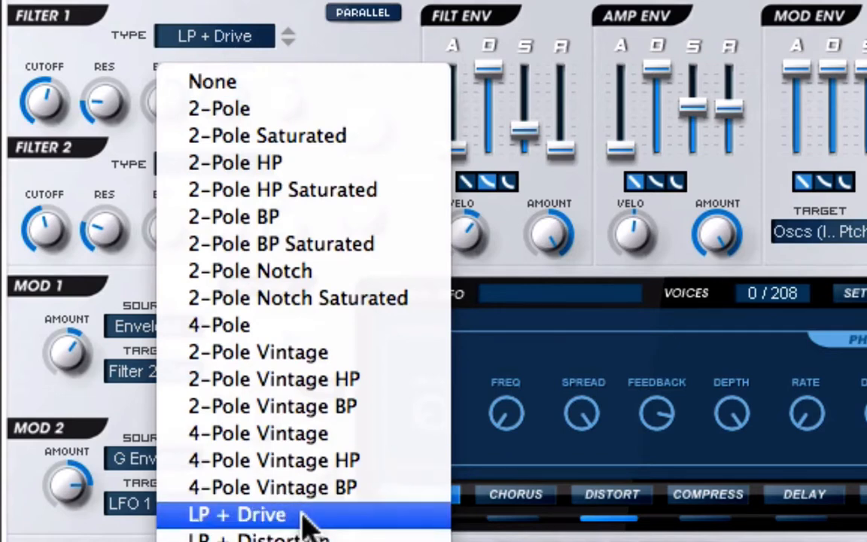
pyautogui.click(90, 68)
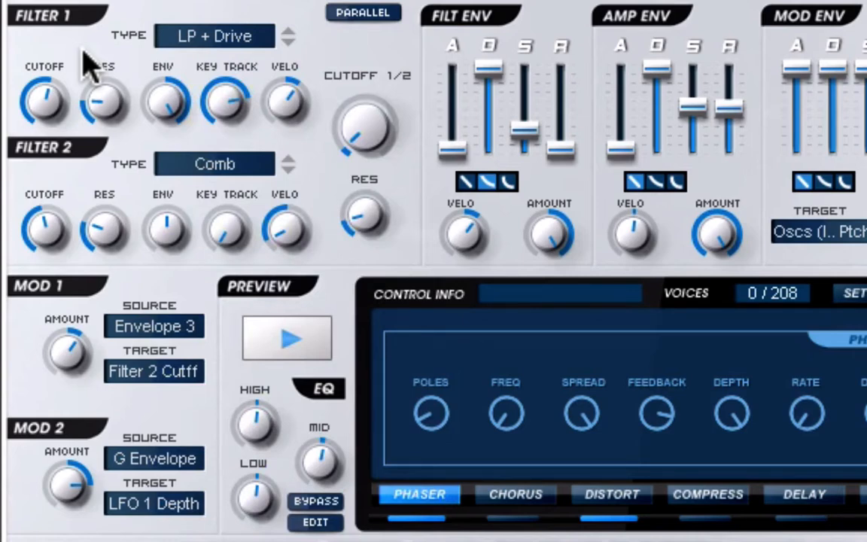
pyautogui.moveTo(42, 77)
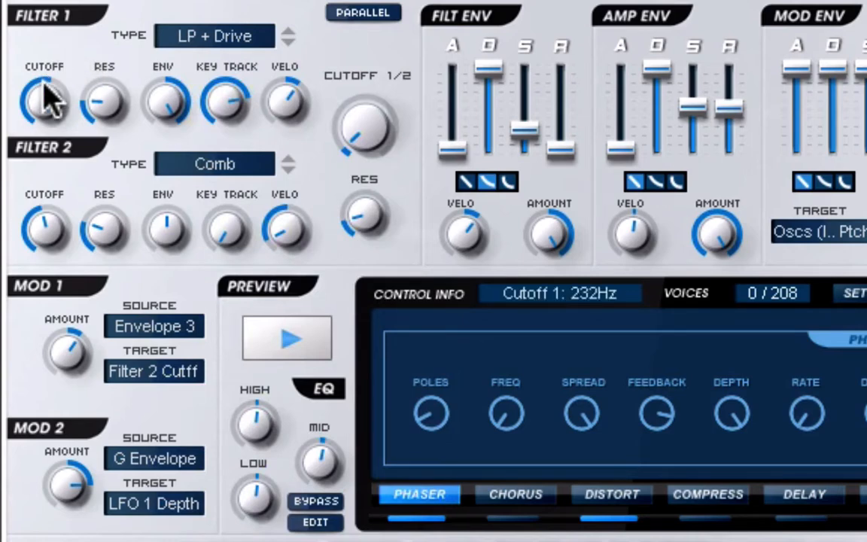
pyautogui.moveTo(99, 103)
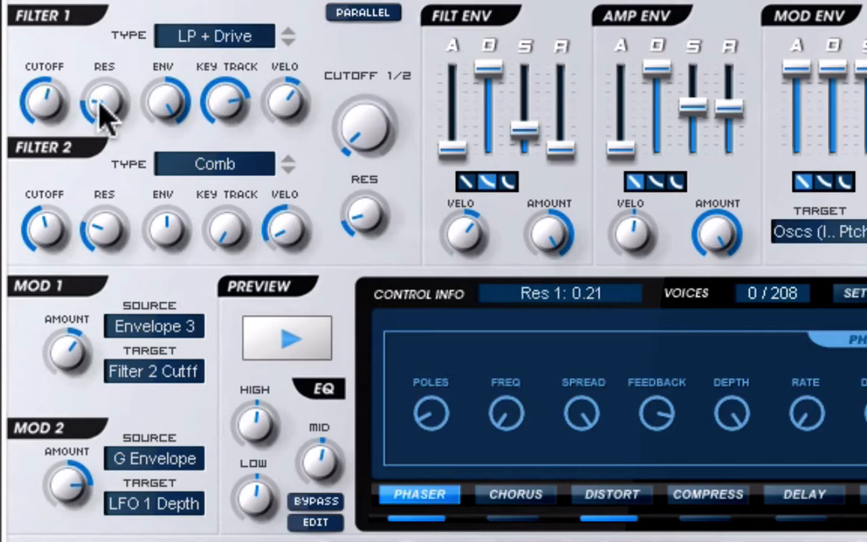
pyautogui.moveTo(177, 107)
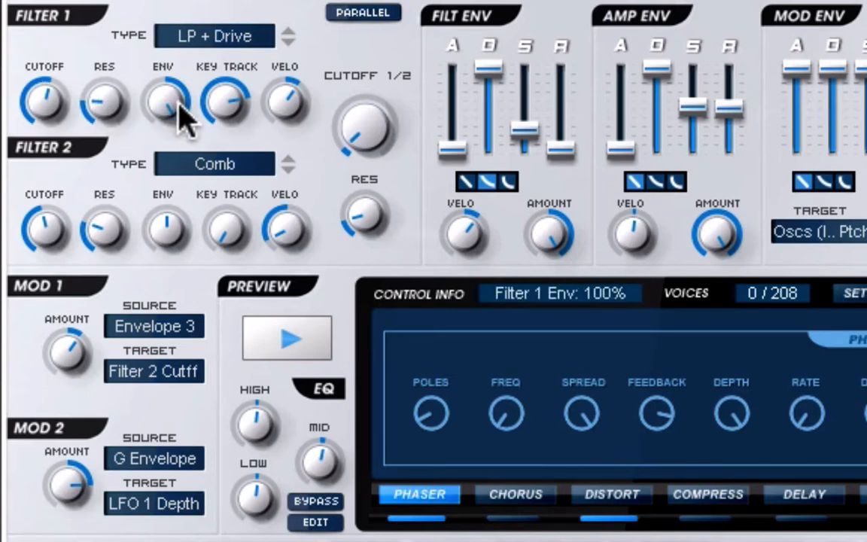
pyautogui.moveTo(242, 106)
pyautogui.moveTo(280, 109)
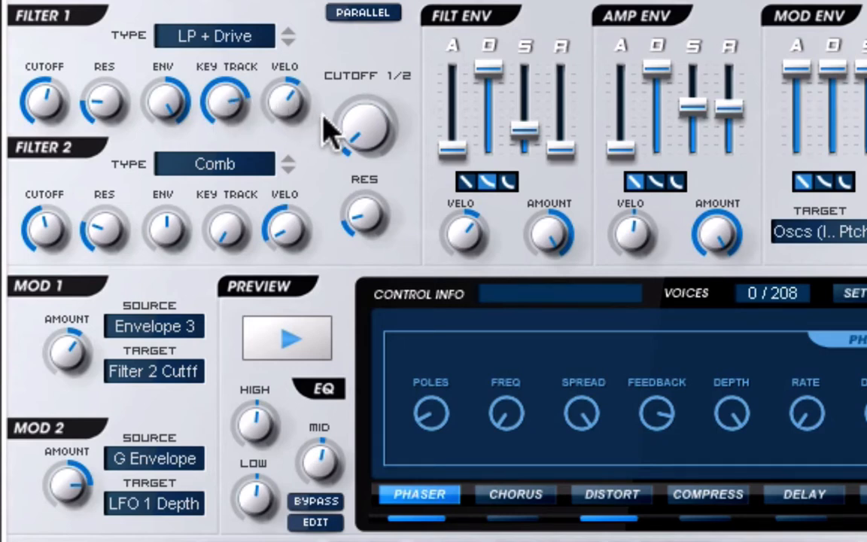
# - Browse filter 2's available types and check its cutoff, resonance, envelope, velocity and key track settings
pyautogui.click(234, 162)
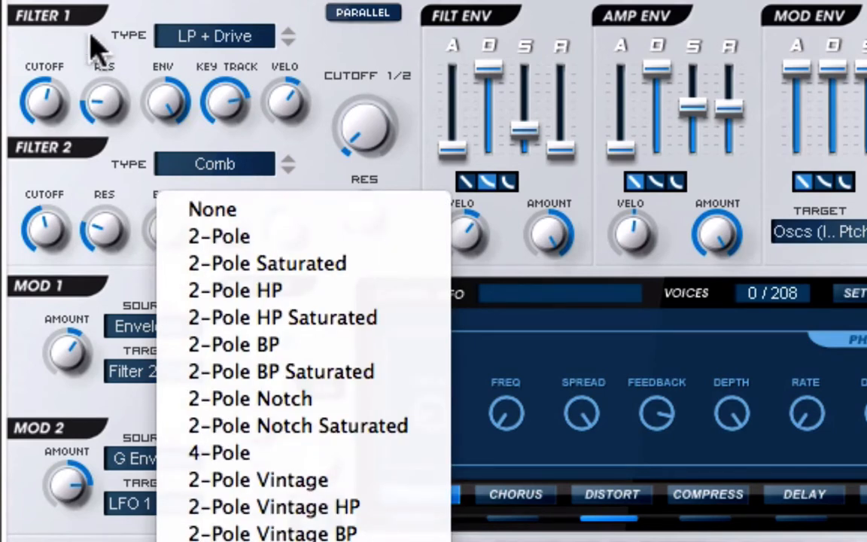
pyautogui.click(88, 173)
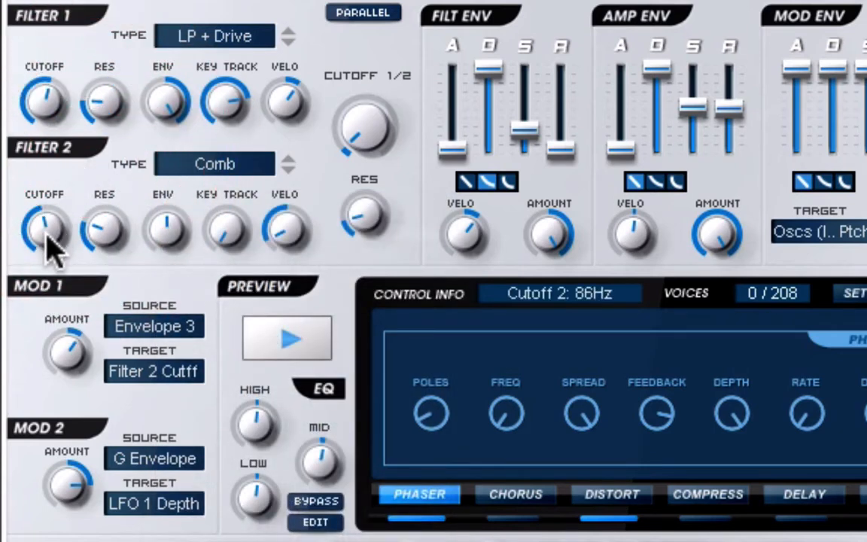
pyautogui.moveTo(112, 228)
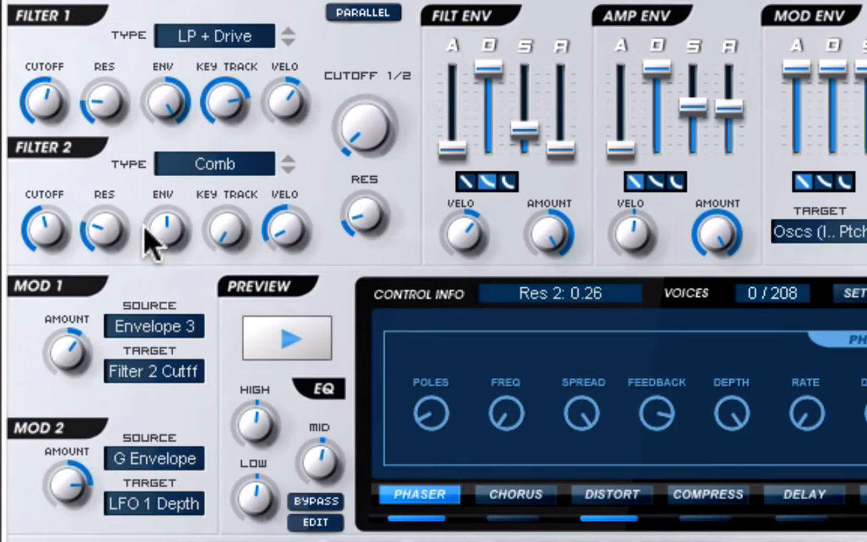
pyautogui.moveTo(167, 241)
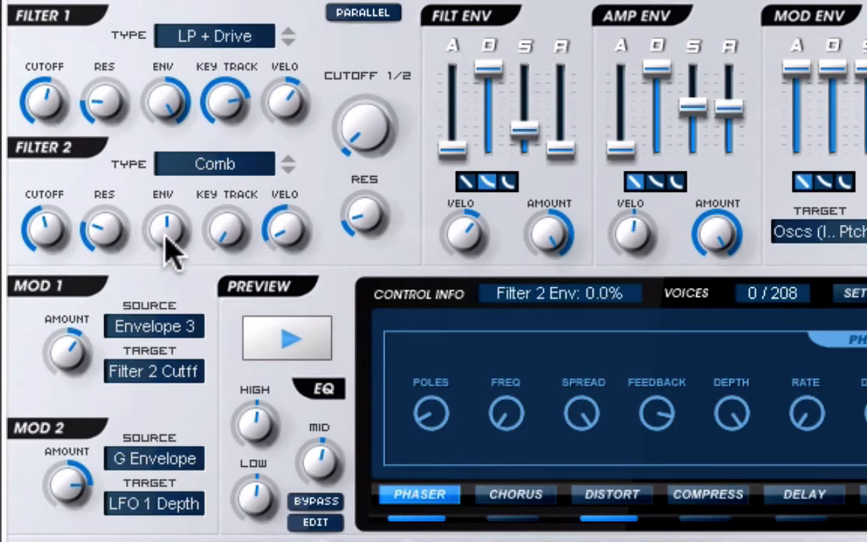
pyautogui.moveTo(304, 224)
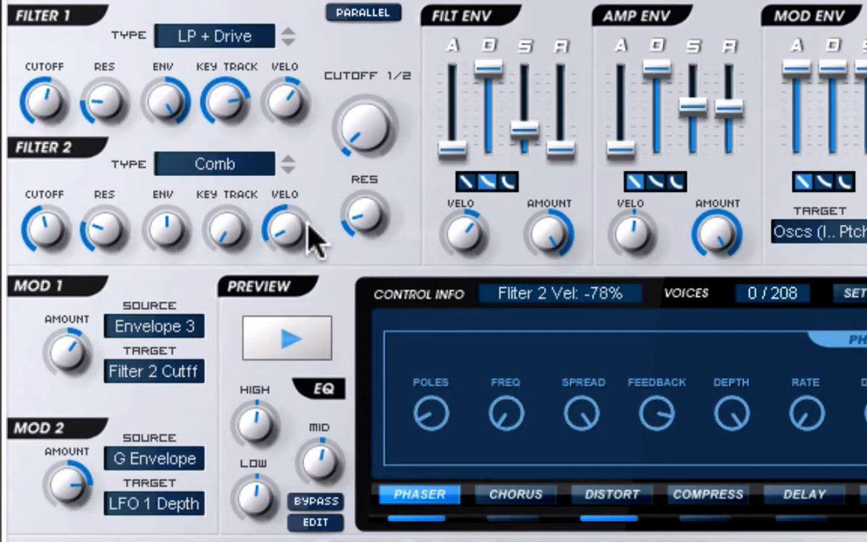
pyautogui.moveTo(227, 232)
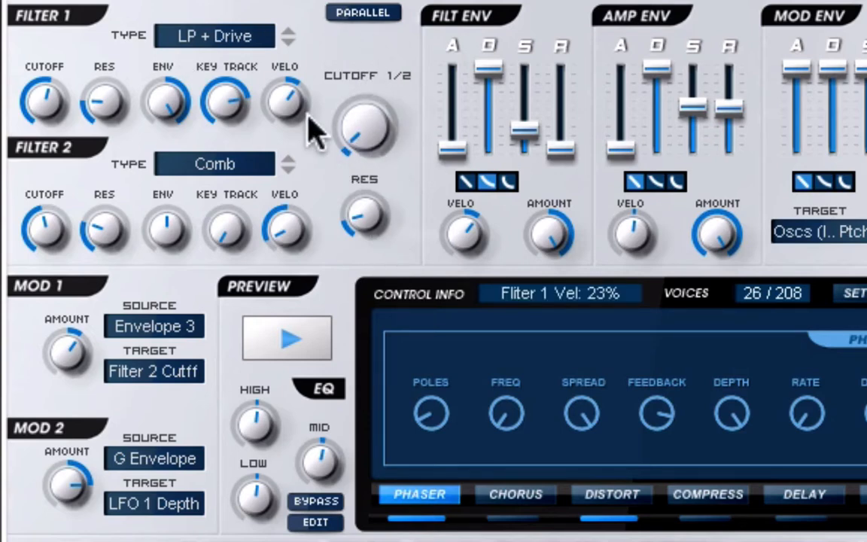
# - Toggle the routing mode of the two filters and switch it back
pyautogui.click(368, 14)
pyautogui.click(368, 14)
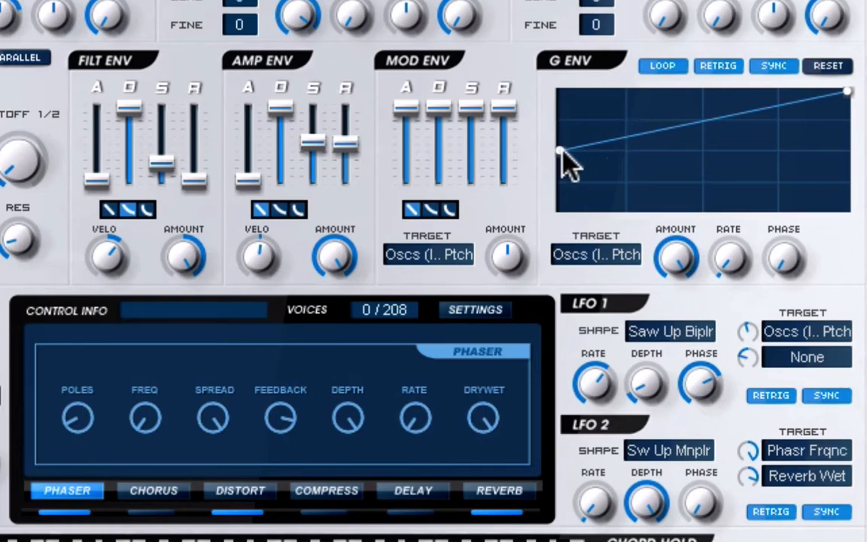
# - Display the G-Env control settings and add two intermediate points along the G envelope's rising curve
pyautogui.click(475, 309)
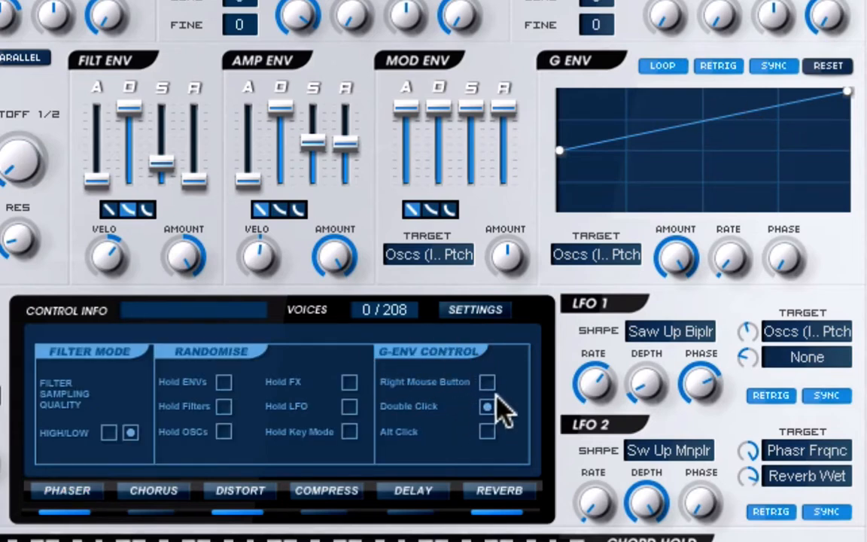
pyautogui.doubleClick(670, 128)
pyautogui.doubleClick(736, 119)
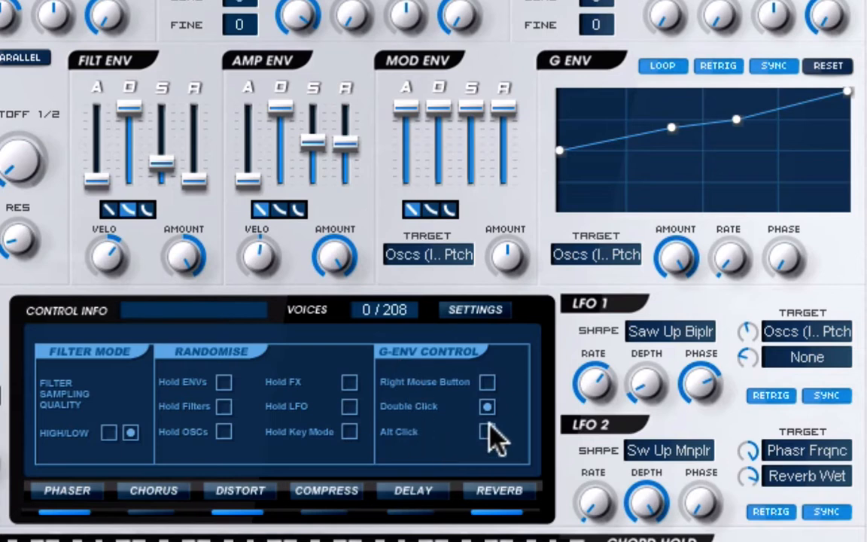
# - Remove the added intermediate points from the G envelope, leaving only its start and end points
pyautogui.doubleClick(669, 125)
pyautogui.doubleClick(669, 127)
pyautogui.doubleClick(672, 123)
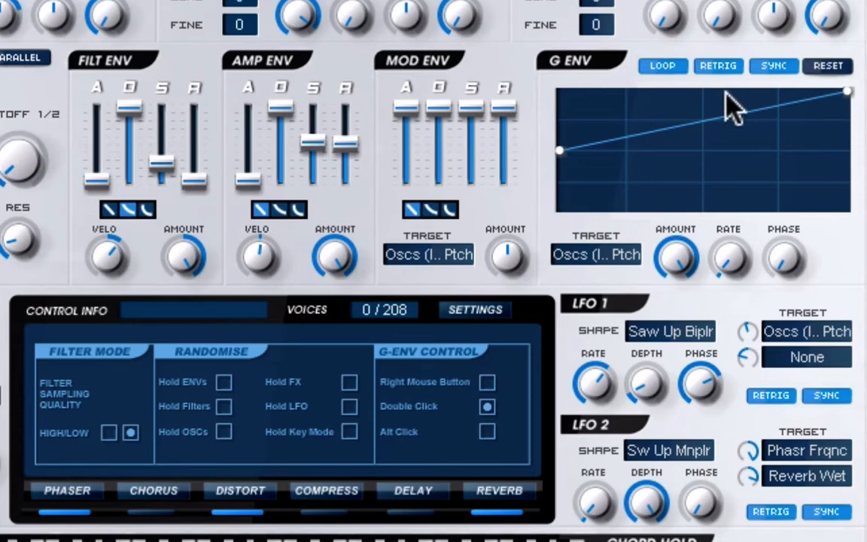
# - Browse the G envelope's modulation targets and check its amount, rate and phase
pyautogui.click(598, 260)
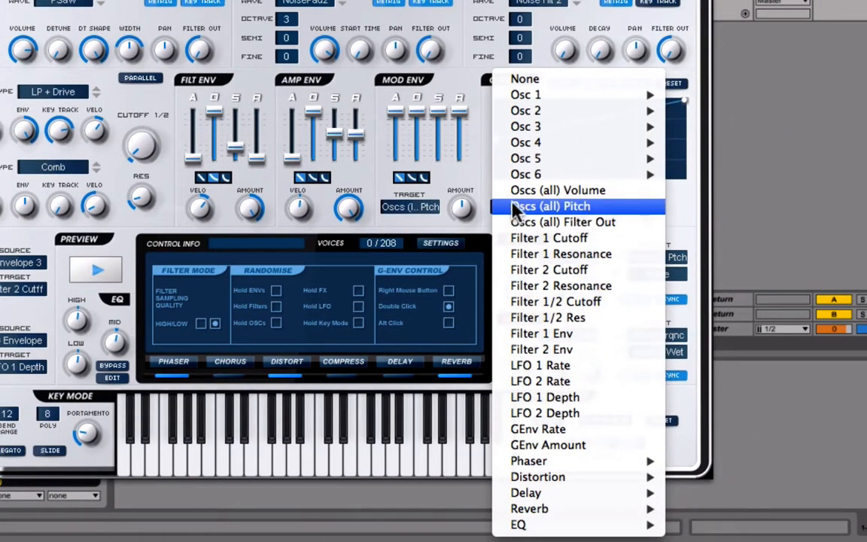
pyautogui.click(489, 164)
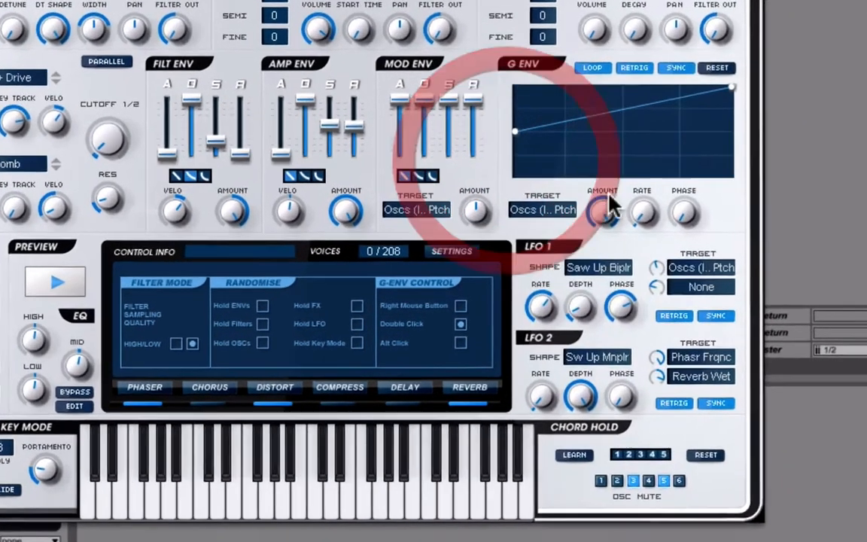
pyautogui.moveTo(606, 209)
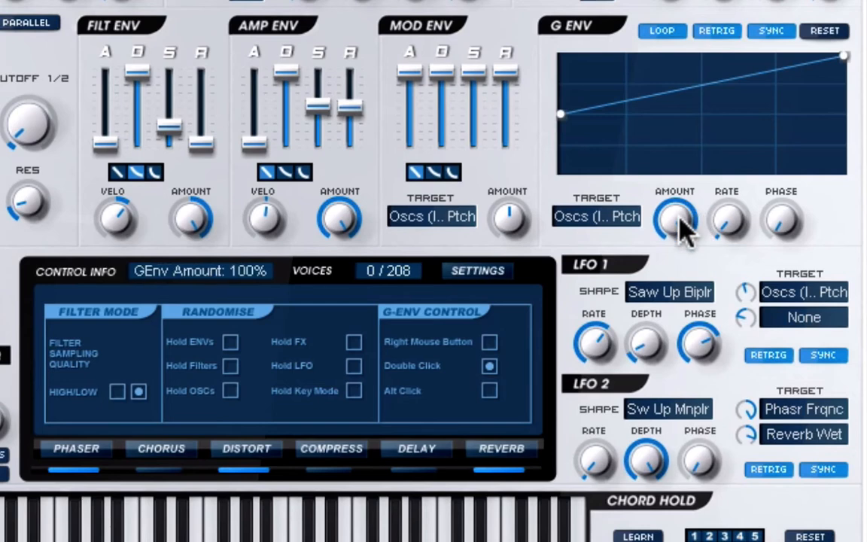
pyautogui.moveTo(730, 237)
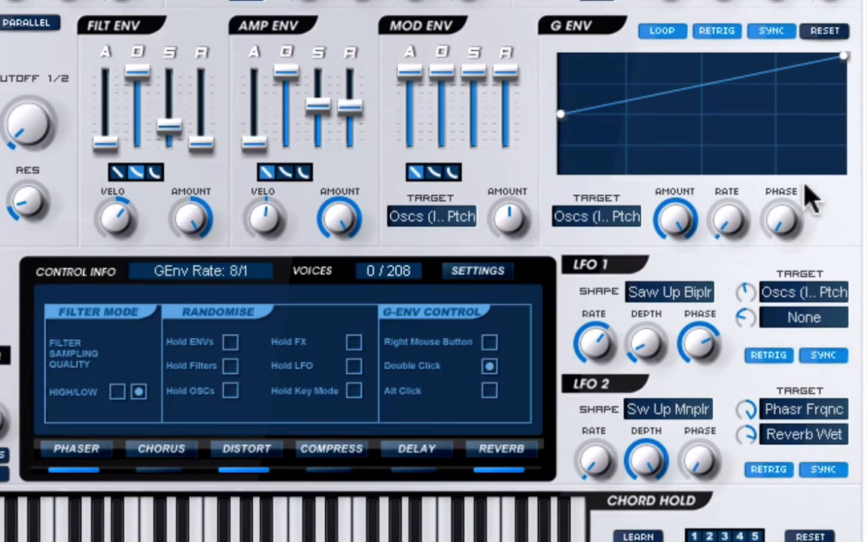
pyautogui.moveTo(782, 226)
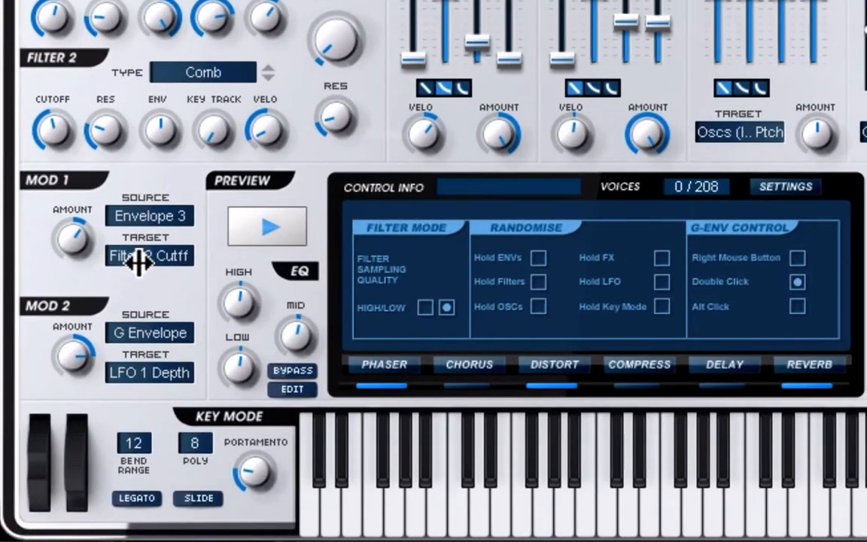
# - Look through the available modulation sources and targets of Mod 1
pyautogui.click(147, 216)
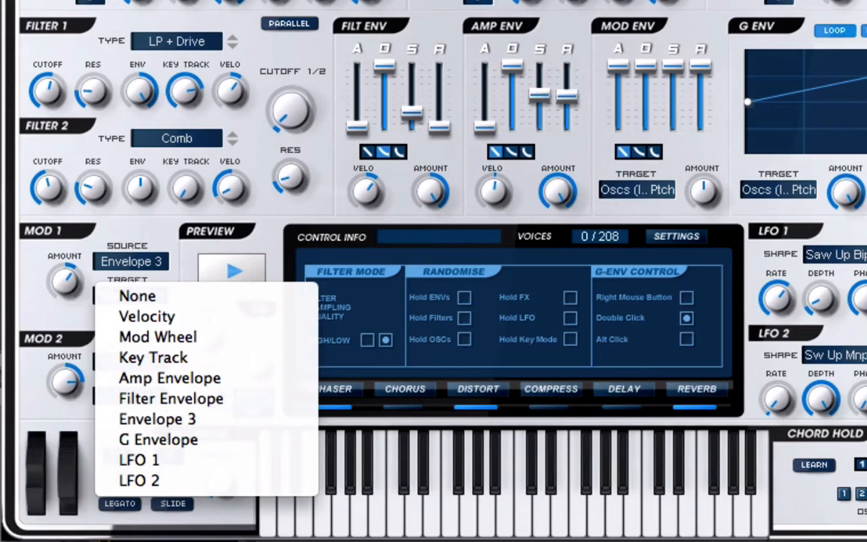
pyautogui.click(124, 262)
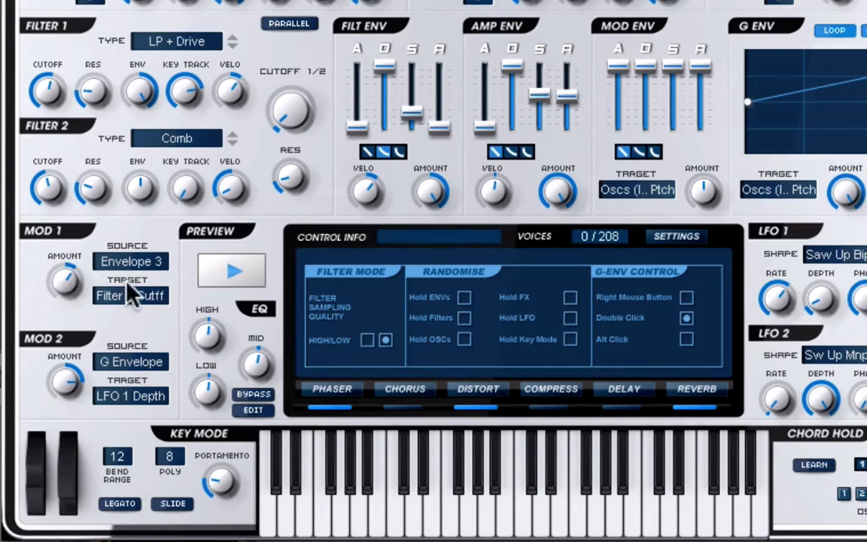
pyautogui.click(135, 301)
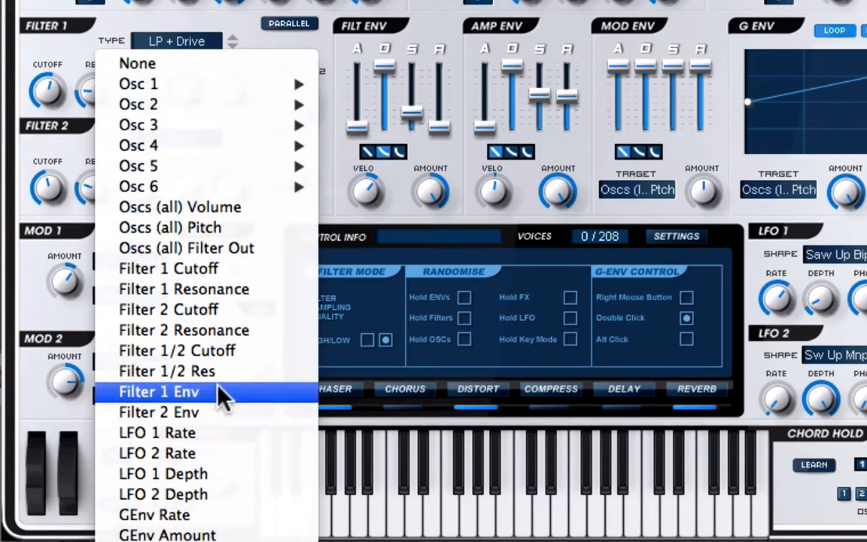
pyautogui.click(22, 238)
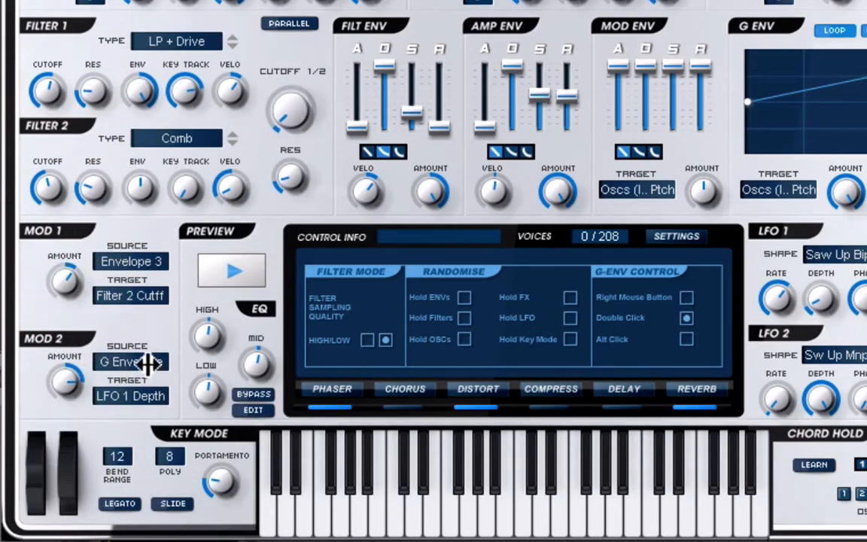
# - Look through the available modulation sources and targets of Mod 2
pyautogui.click(117, 364)
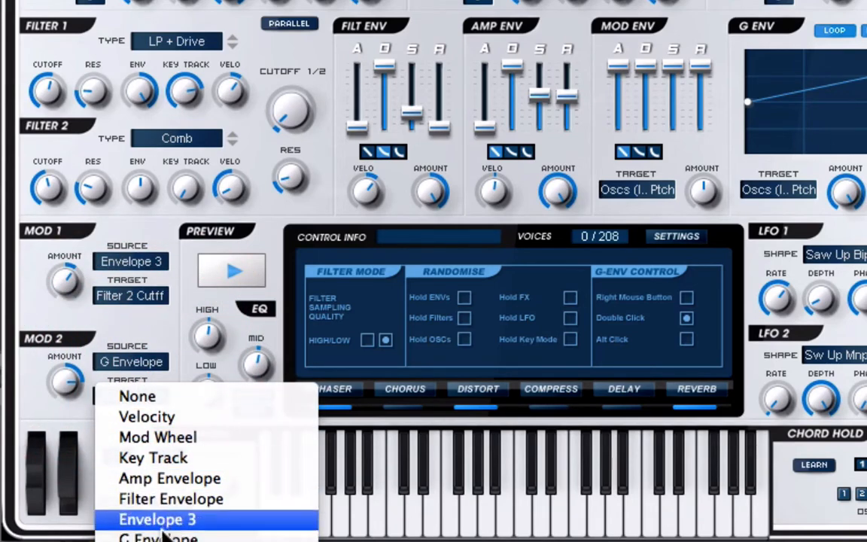
pyautogui.click(62, 401)
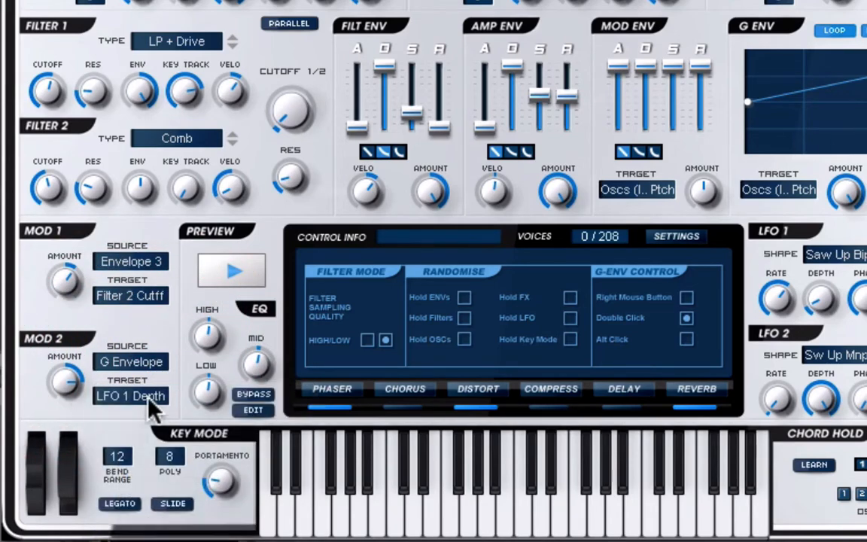
pyautogui.click(146, 397)
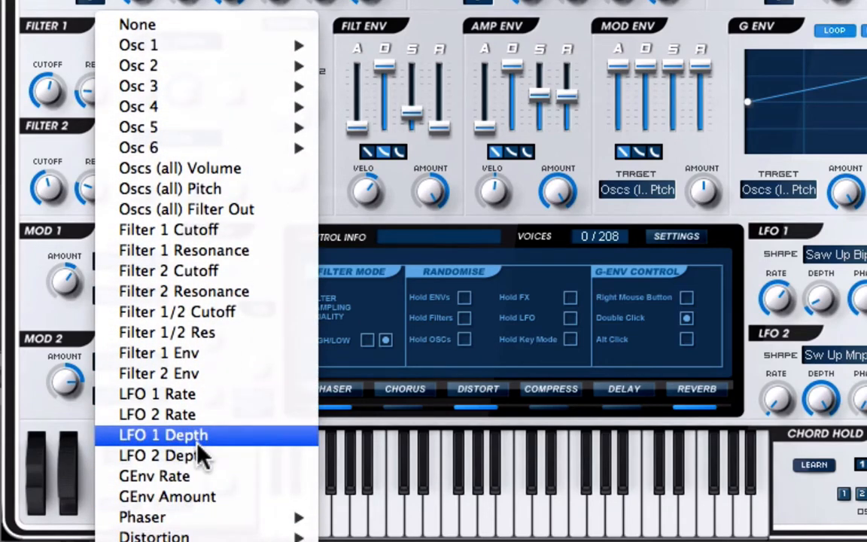
pyautogui.click(34, 390)
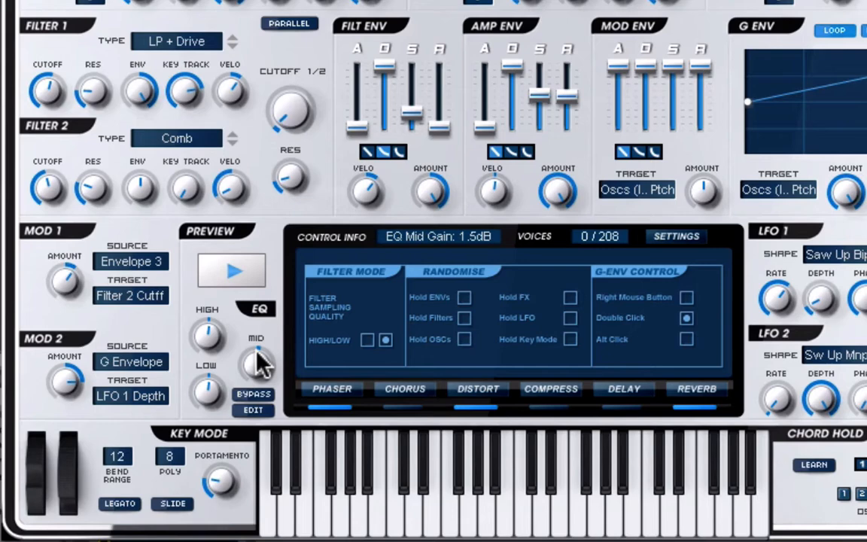
# - Display the EQ's detailed gain, frequency and Q controls for the low, mid and high bands
pyautogui.click(253, 410)
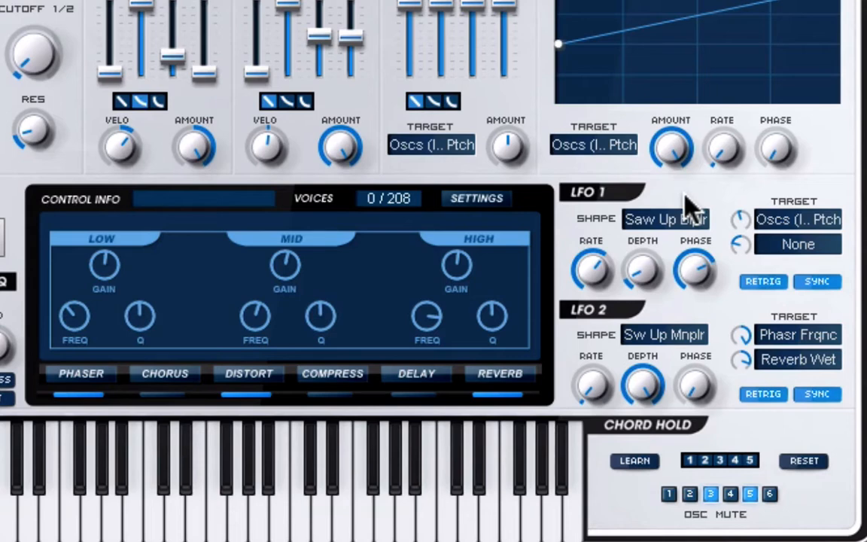
# - Look through LFO 1's available wave shapes and modulation targets, and check the first target's amount
pyautogui.click(669, 220)
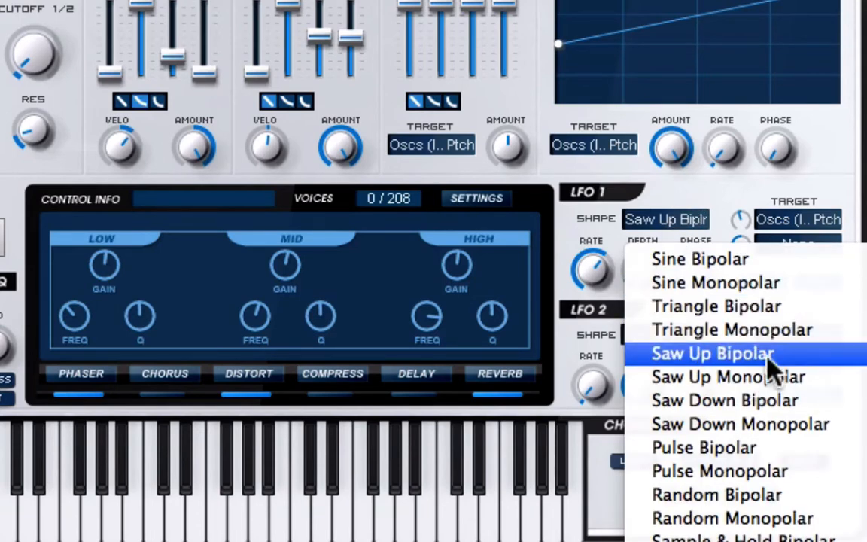
pyautogui.click(596, 253)
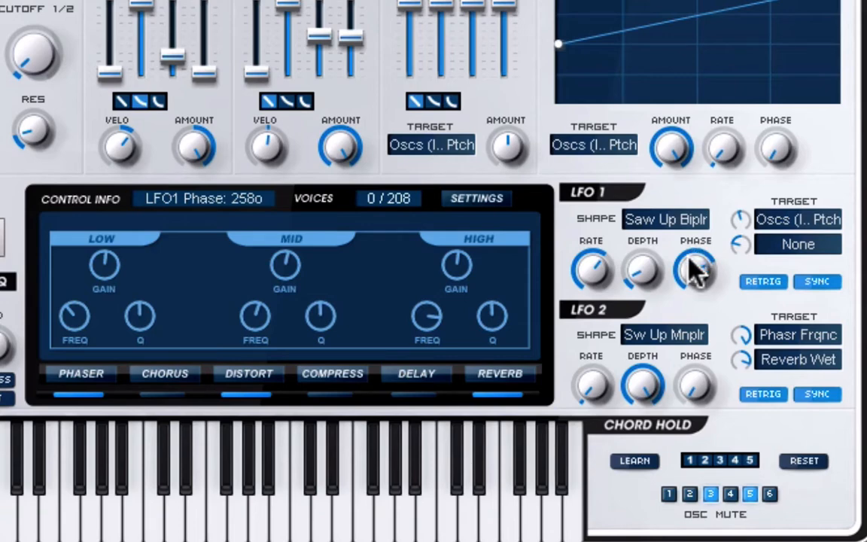
pyautogui.click(770, 219)
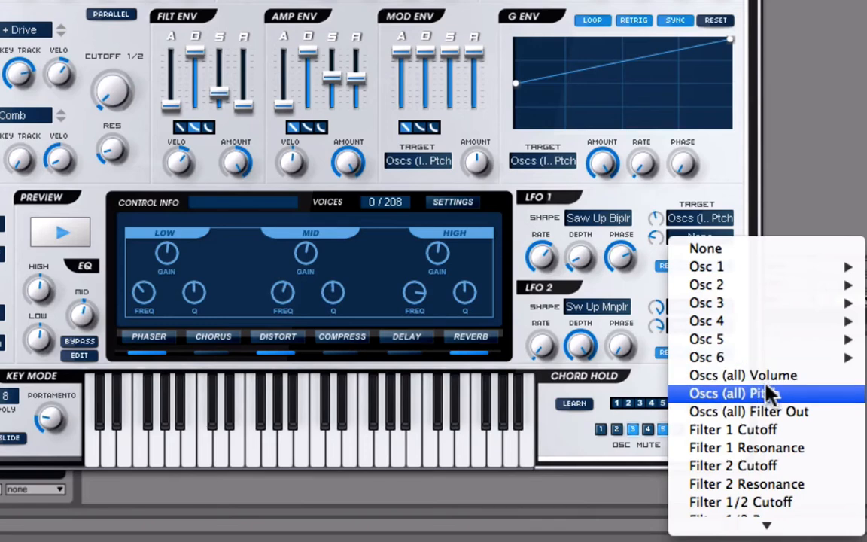
pyautogui.click(655, 235)
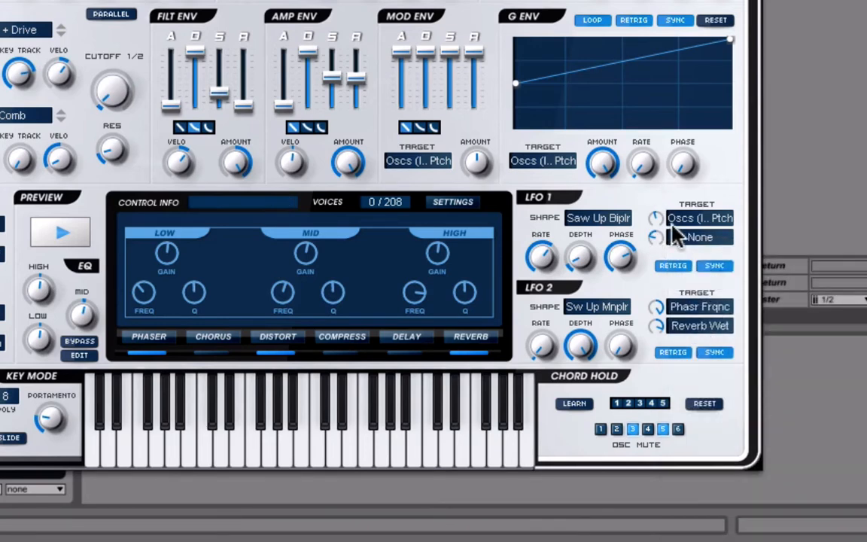
pyautogui.moveTo(659, 215)
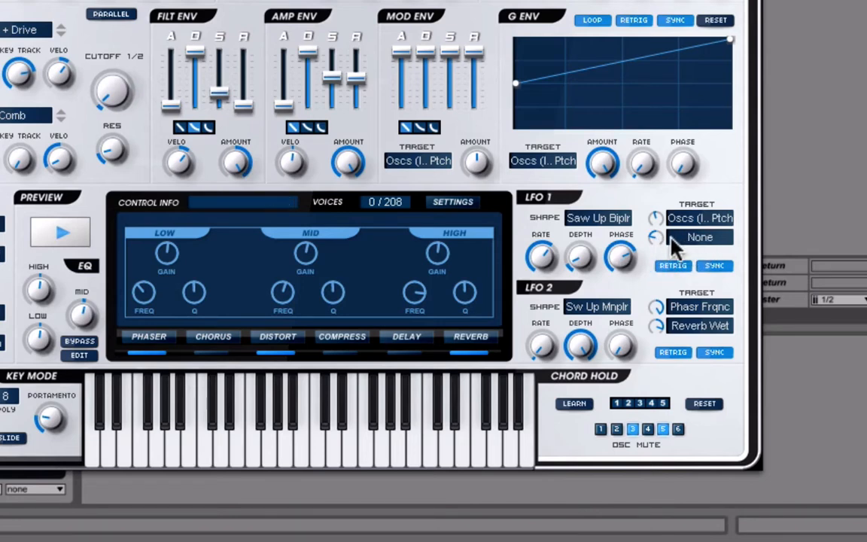
# - Set the amount of LFO 1's unused second target to its centre position
pyautogui.moveTo(655, 238); pyautogui.dragTo(668, 171)
pyautogui.click(673, 266)
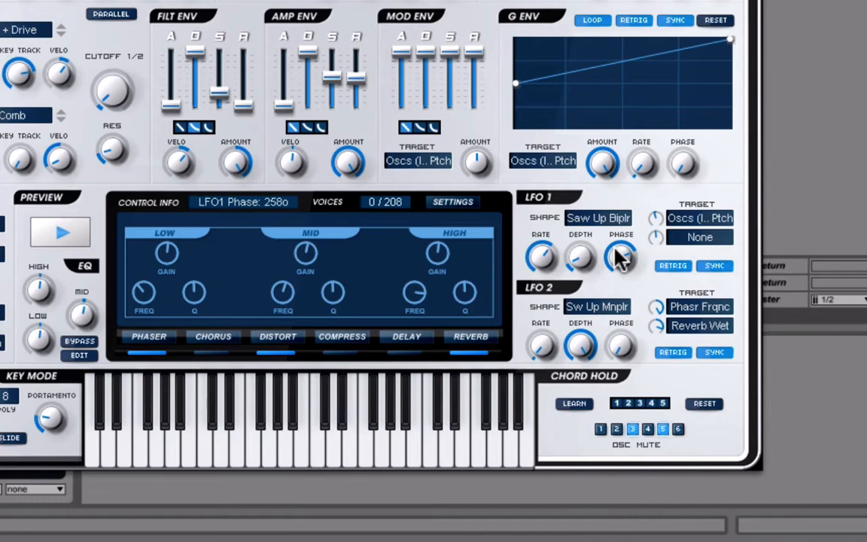
# - Set LFO 1's first target to None for comparison, and restore it to Oscs (all) Pitch
pyautogui.click(698, 238)
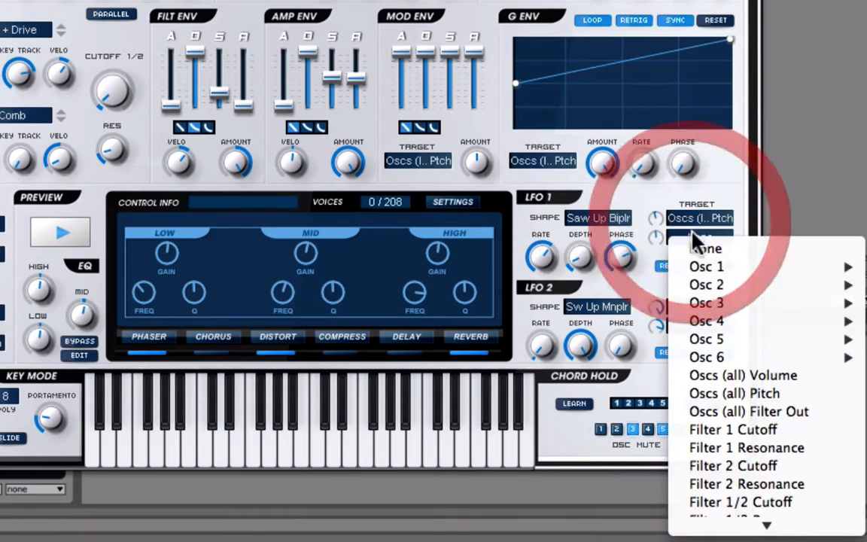
pyautogui.click(705, 251)
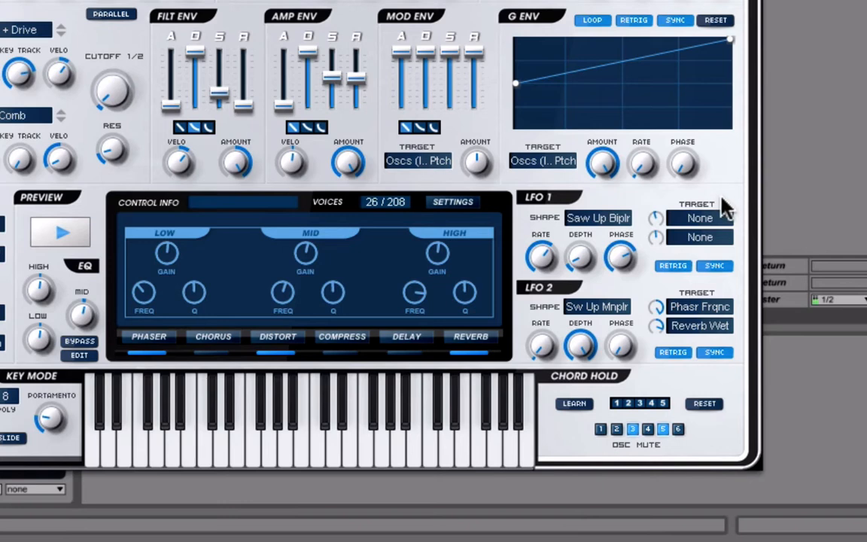
pyautogui.click(700, 218)
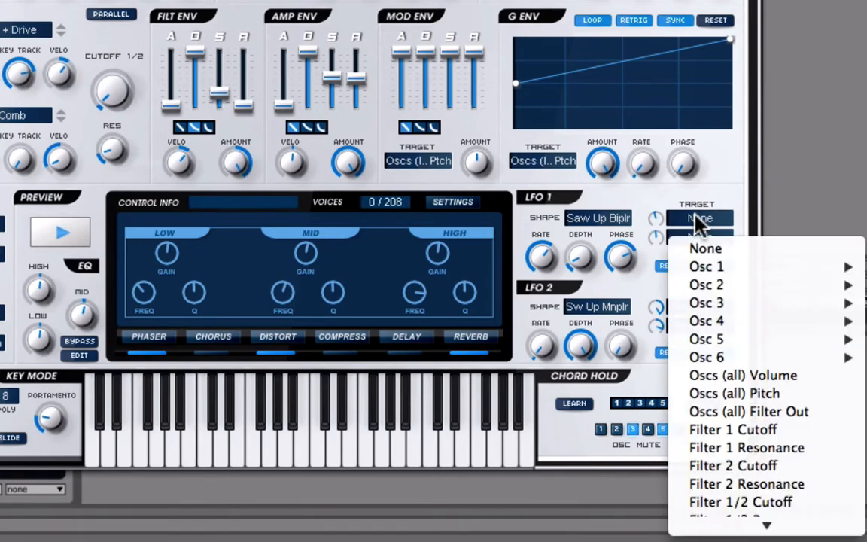
pyautogui.click(751, 397)
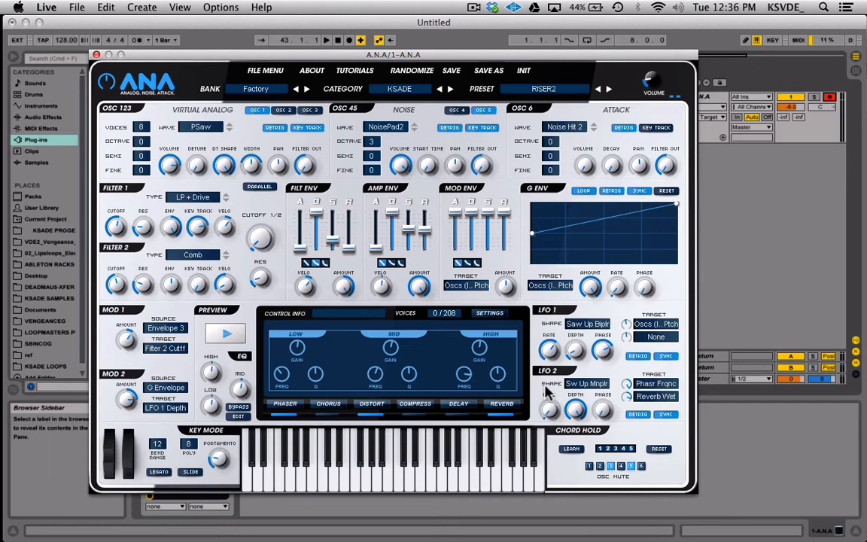
# - Look through LFO 2's available wave shapes and check its rate and depth
pyautogui.click(595, 385)
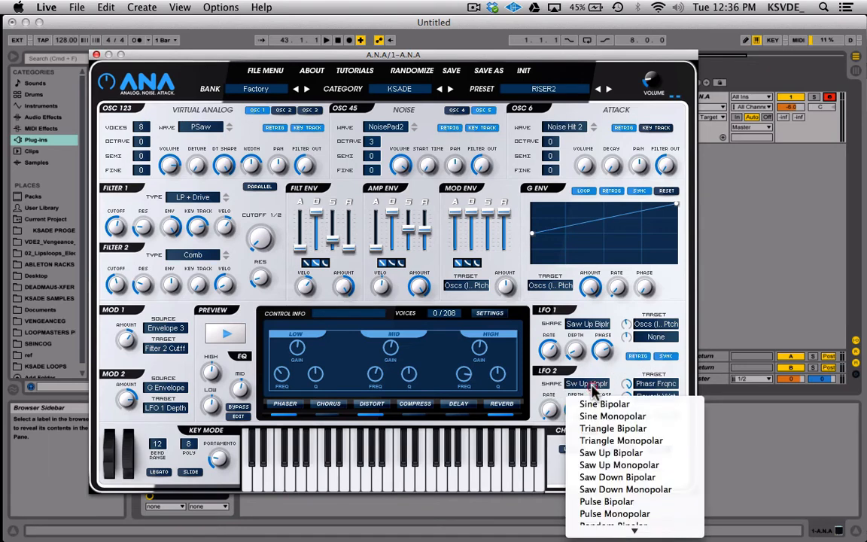
pyautogui.scroll(-3, 681, 463)
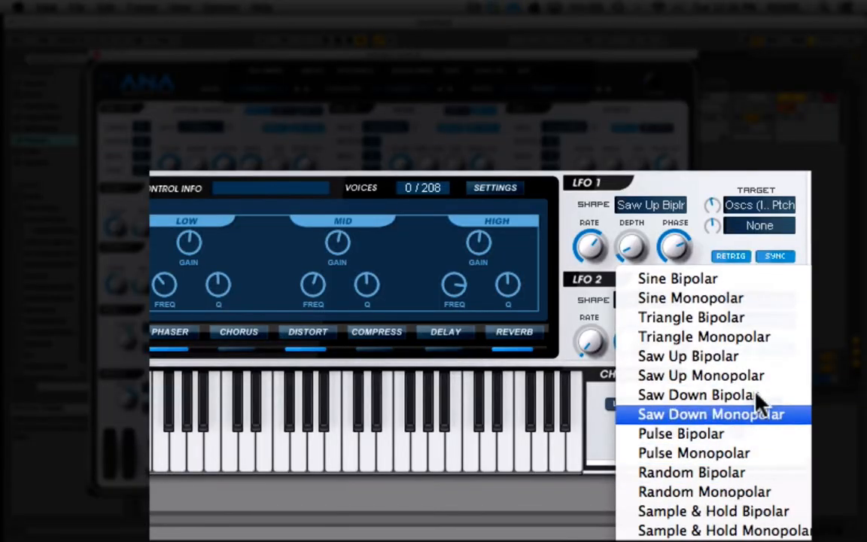
pyautogui.click(697, 231)
pyautogui.moveTo(588, 336)
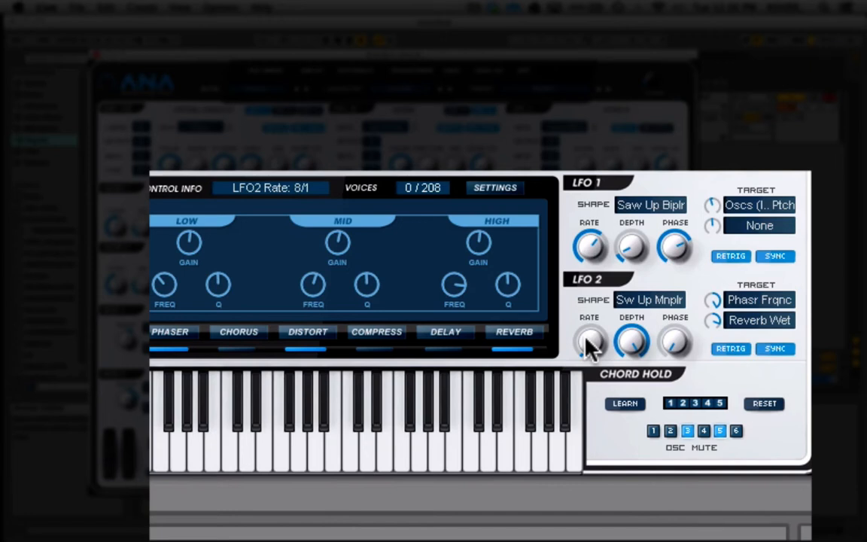
pyautogui.moveTo(624, 347)
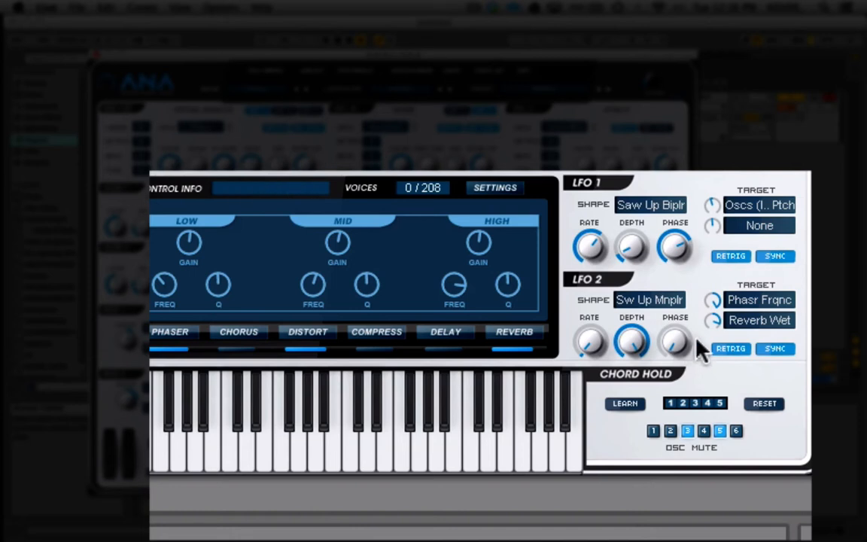
# - Browse the targets available for LFO 2's first slot, including the Phaser parameters
pyautogui.moveTo(722, 312)
pyautogui.click(757, 301)
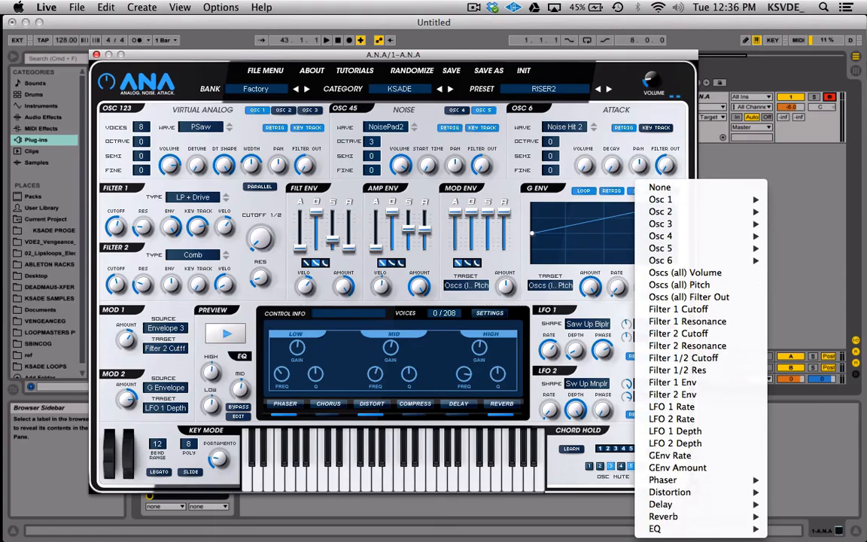
pyautogui.moveTo(764, 457)
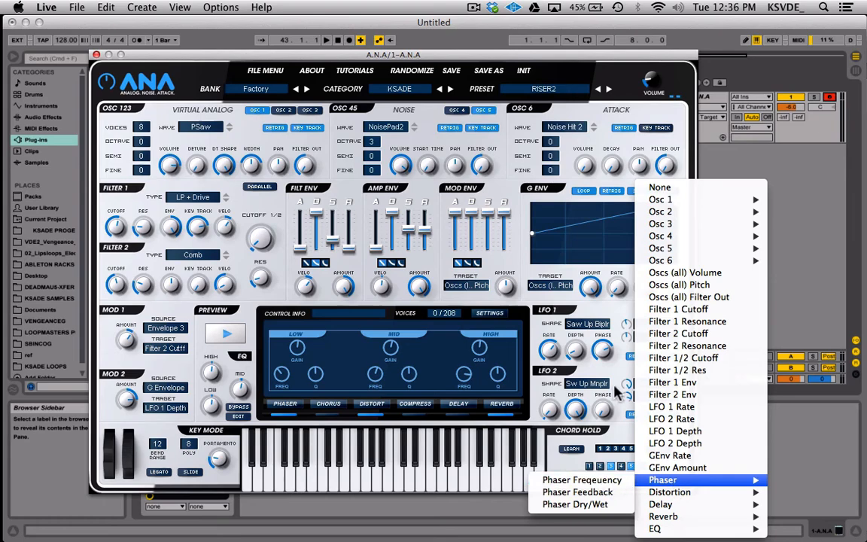
pyautogui.click(620, 387)
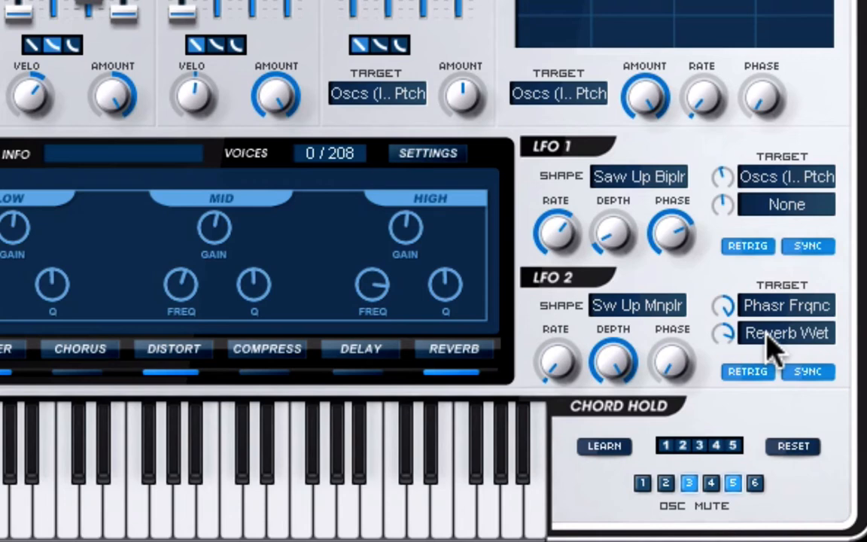
# - Check the amount of LFO 2's second target and reselect Reverb Wet from the Reverb parameters
pyautogui.moveTo(724, 331)
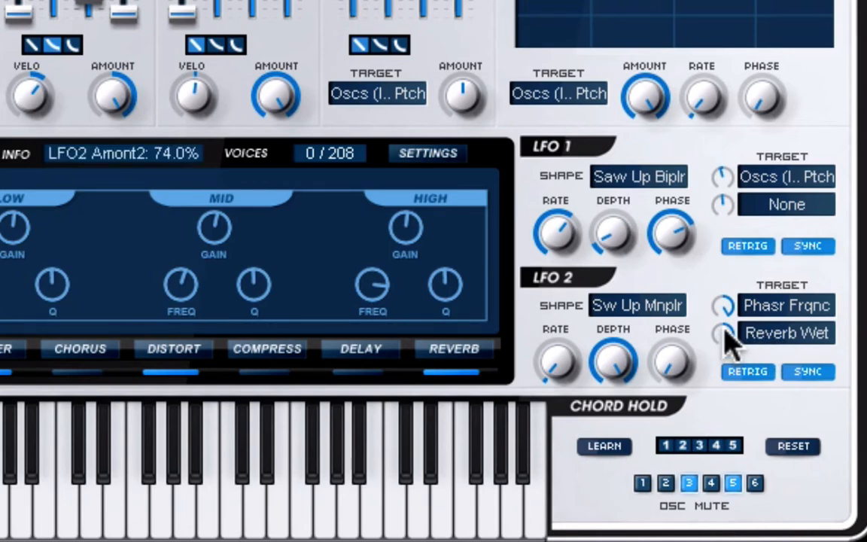
pyautogui.click(764, 334)
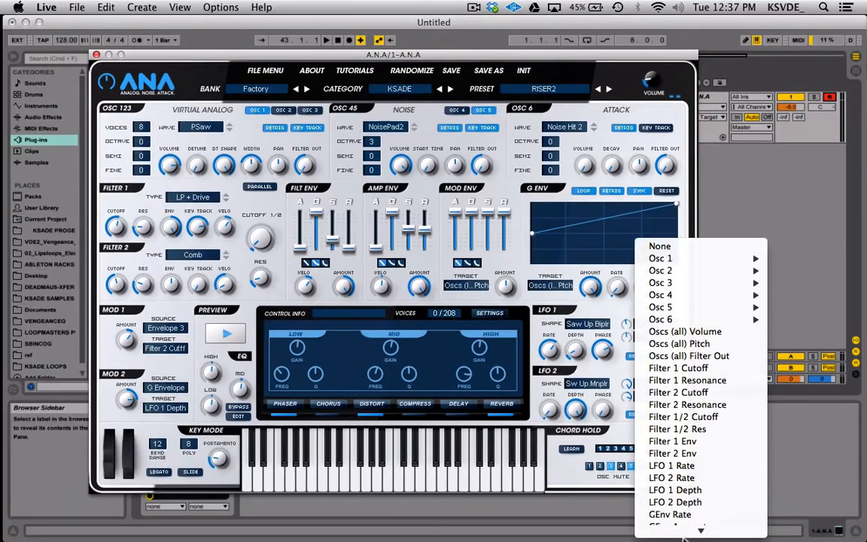
pyautogui.moveTo(682, 506)
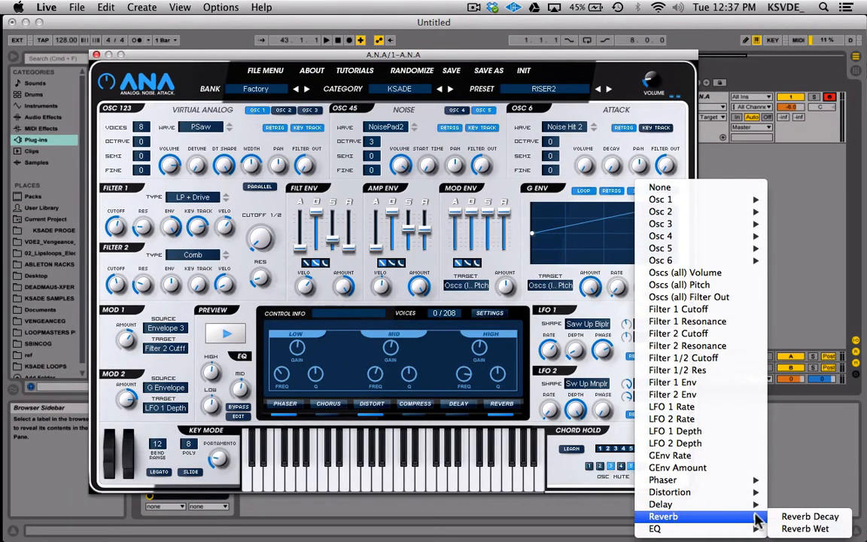
pyautogui.click(805, 528)
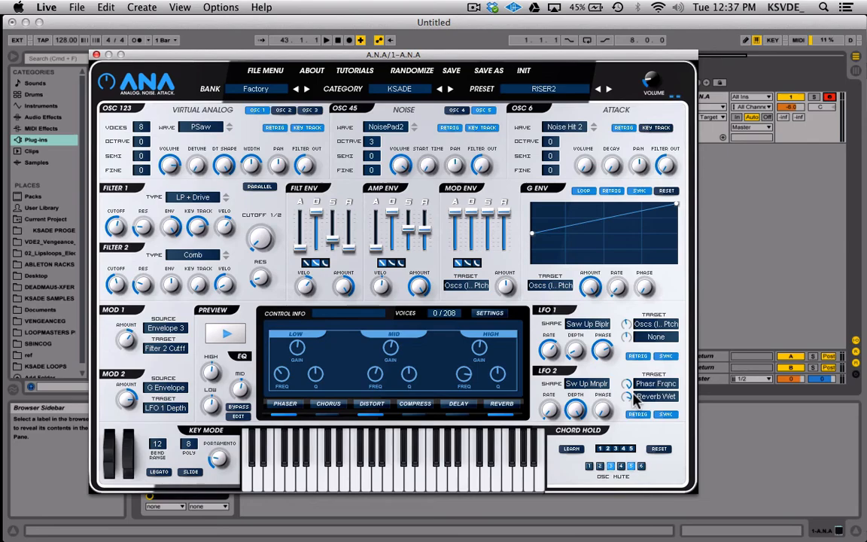
# - Display the Reverb, Distort and Phaser effect settings in turn and check their values
pyautogui.click(504, 407)
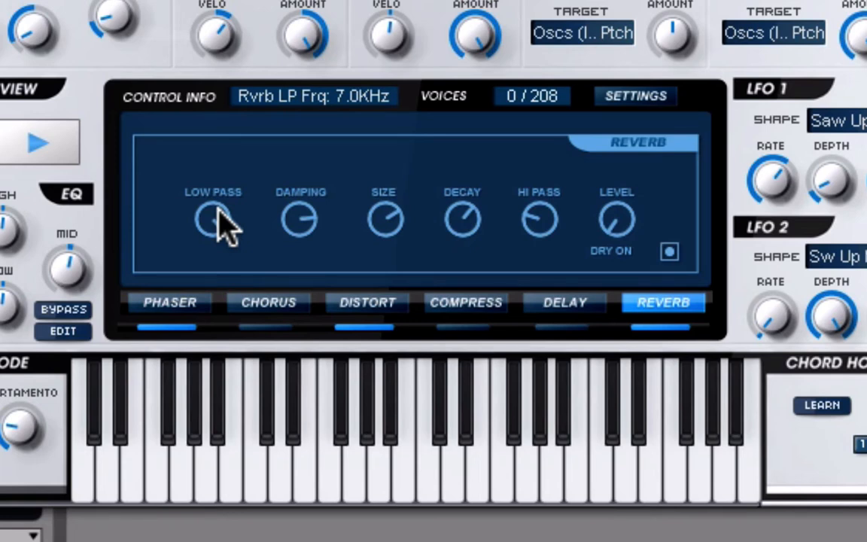
pyautogui.click(353, 312)
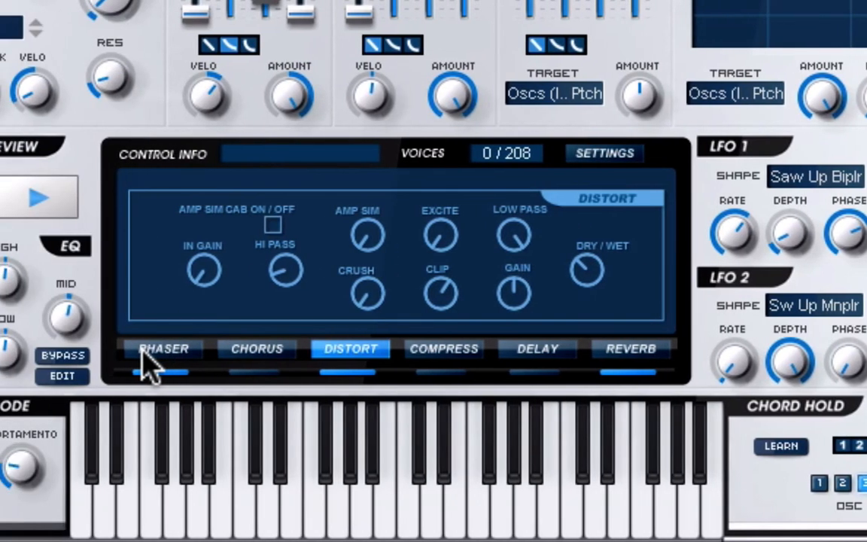
pyautogui.click(155, 350)
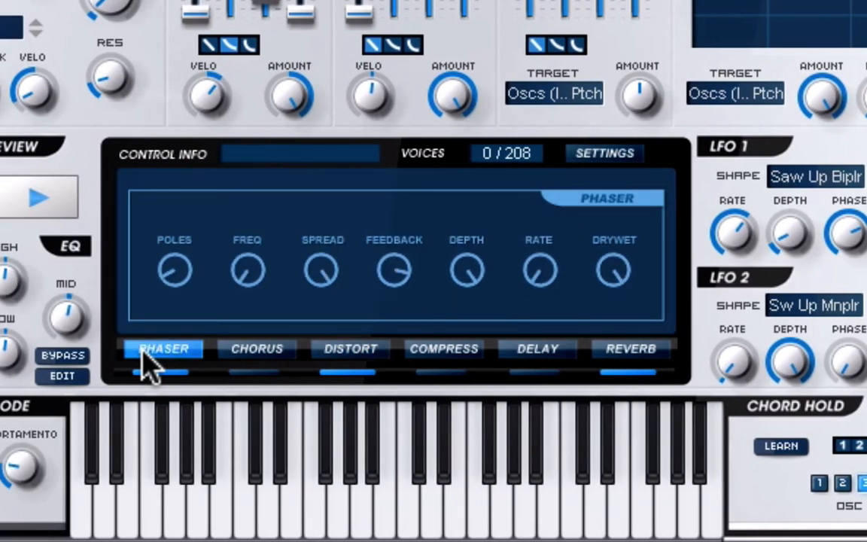
pyautogui.moveTo(608, 260)
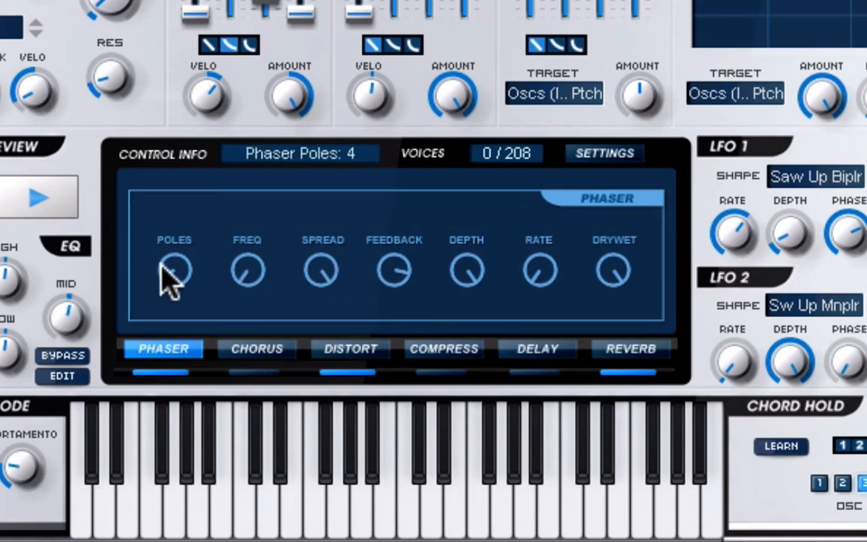
# - Switch the phaser off and on twice to compare the sound with and without it
pyautogui.click(160, 375)
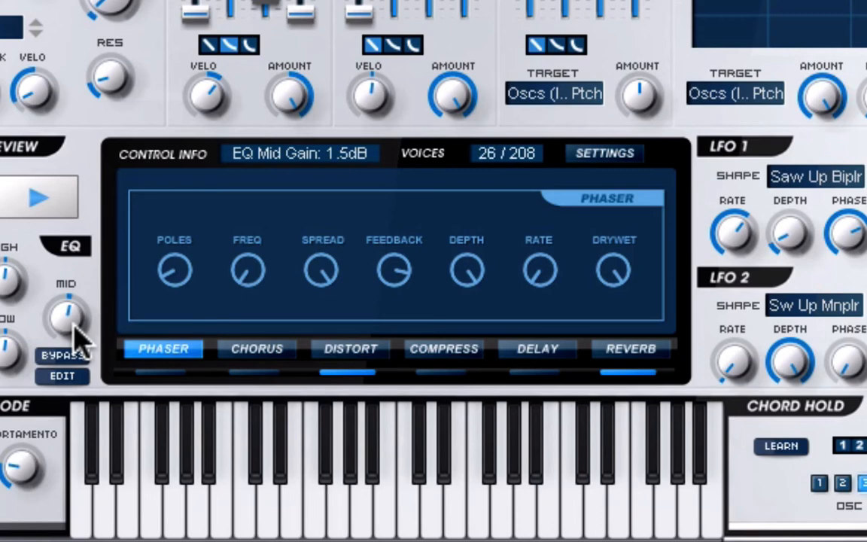
pyautogui.click(167, 369)
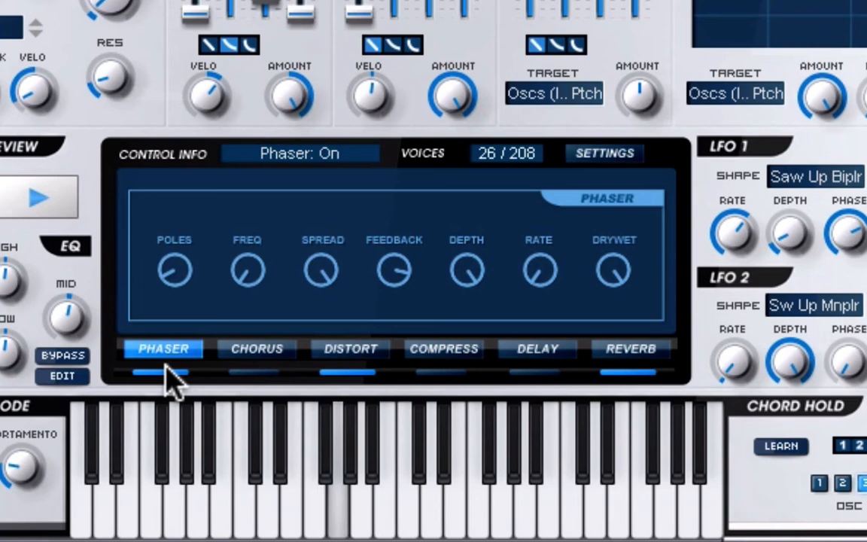
pyautogui.click(166, 371)
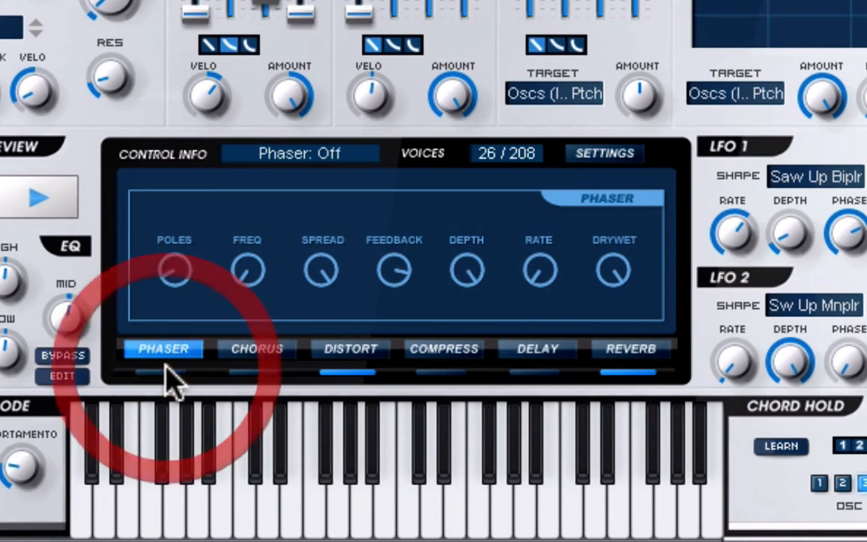
pyautogui.click(166, 371)
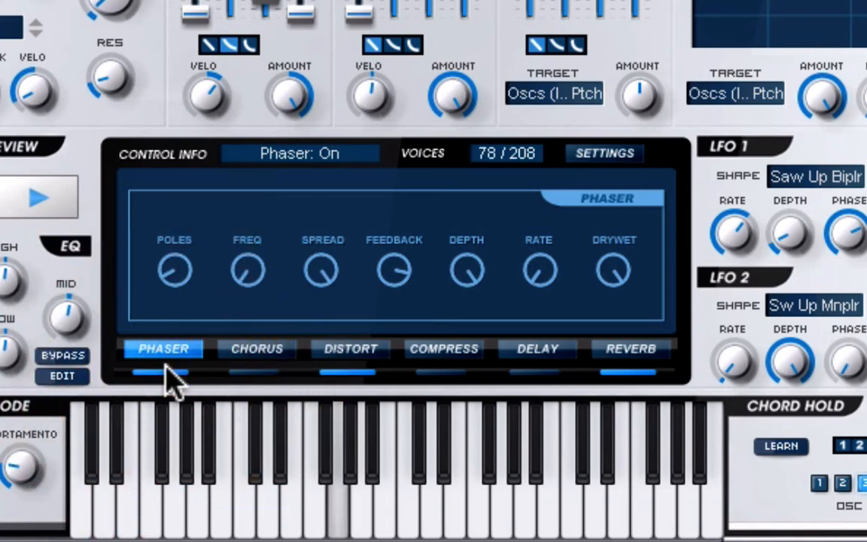